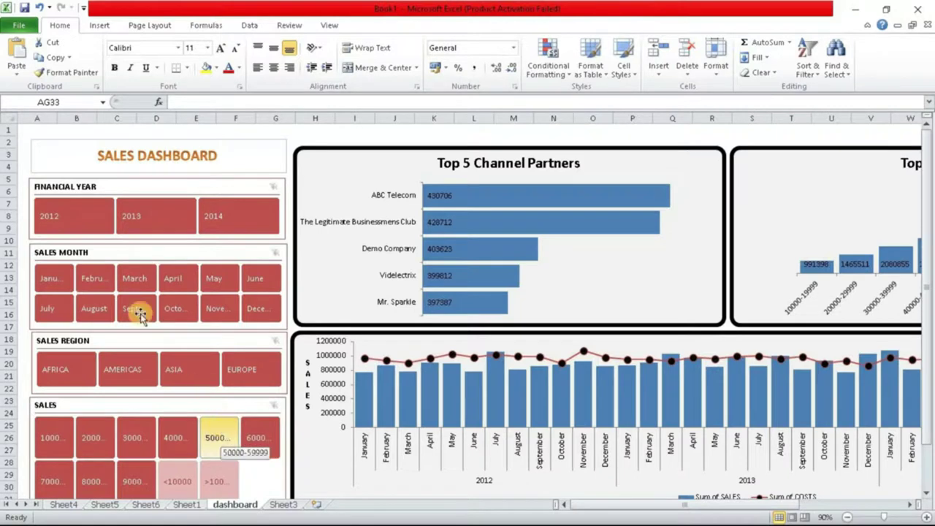
Step: Examine how the sales dashboard's charts respond to the FINANCIAL YEAR slicer, filtering by 2012 and by 2014
{"action": "left_click", "coordinate": [74, 214]}
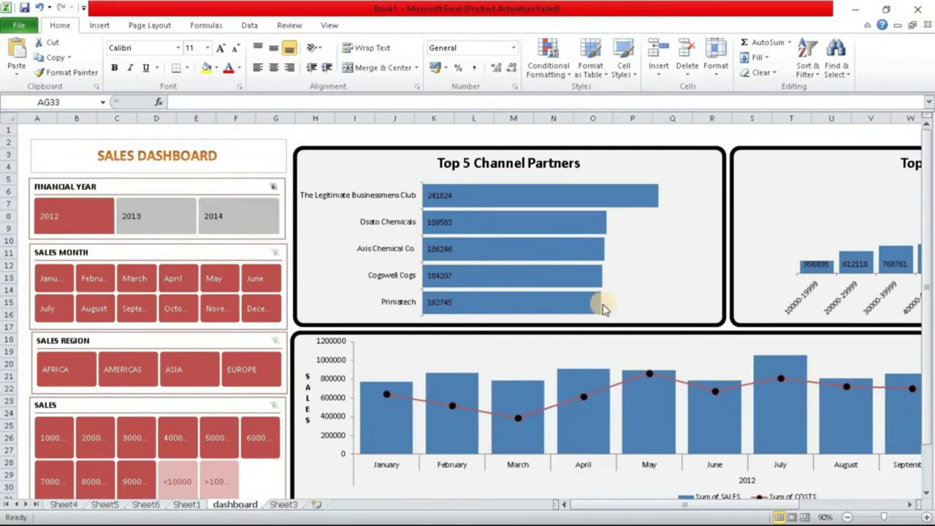
{"action": "mouse_move", "coordinate": [642, 506]}
{"action": "left_mouse_down"}
{"action": "mouse_move", "coordinate": [723, 515]}
{"action": "mouse_move", "coordinate": [652, 515]}
{"action": "left_mouse_up"}
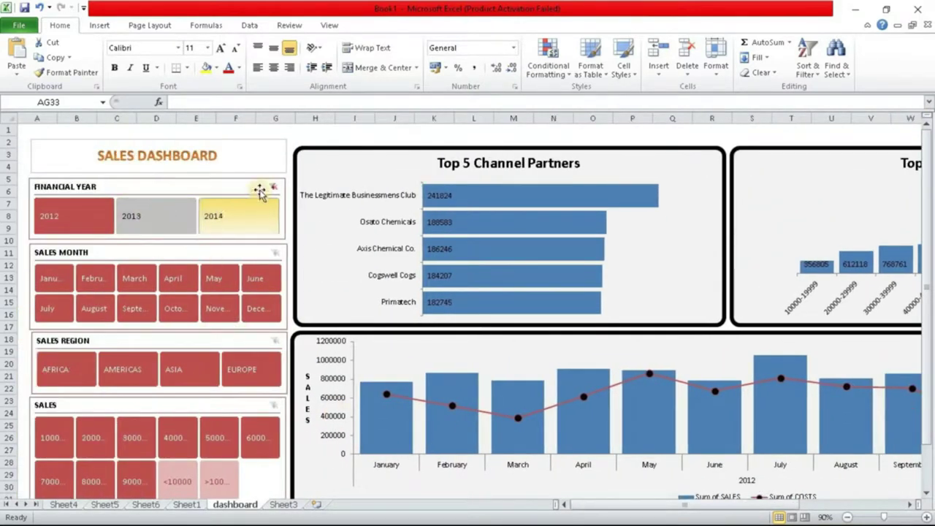
{"action": "left_click", "coordinate": [273, 187]}
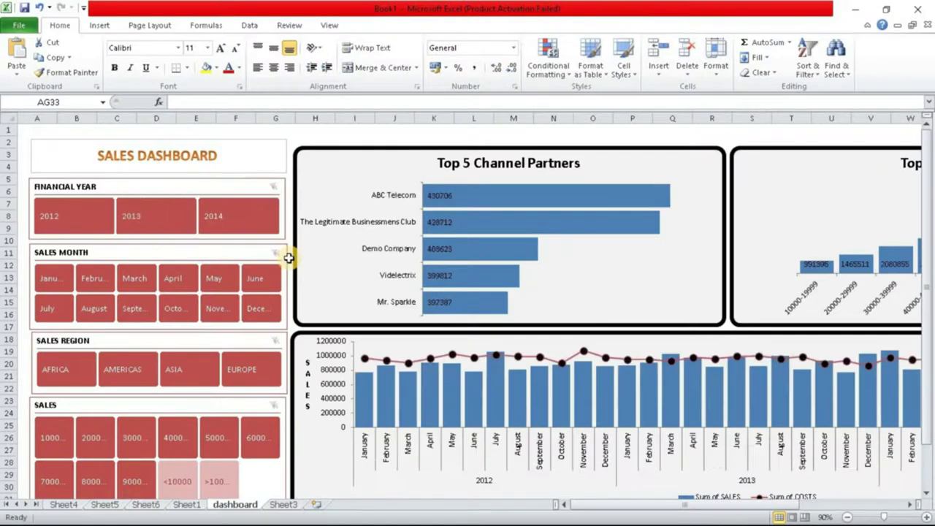
{"action": "left_click", "coordinate": [214, 213]}
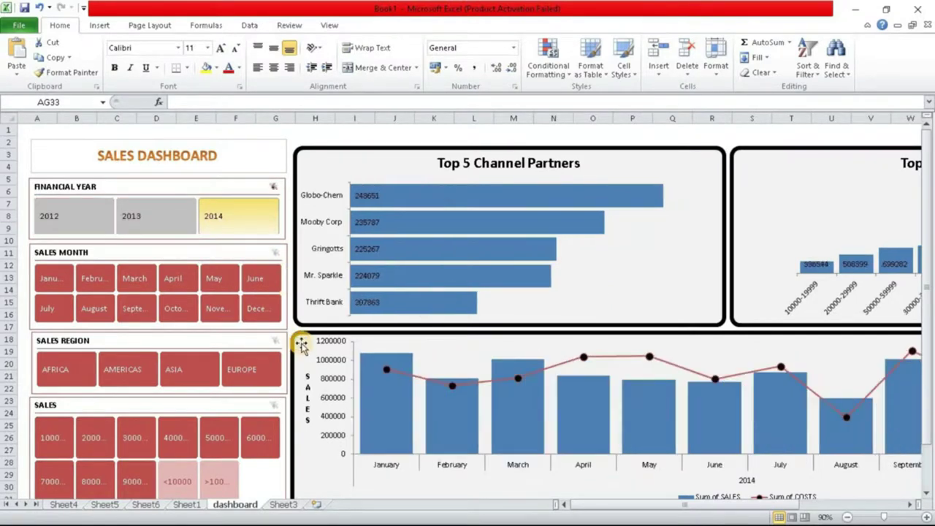
{"action": "left_click", "coordinate": [218, 287]}
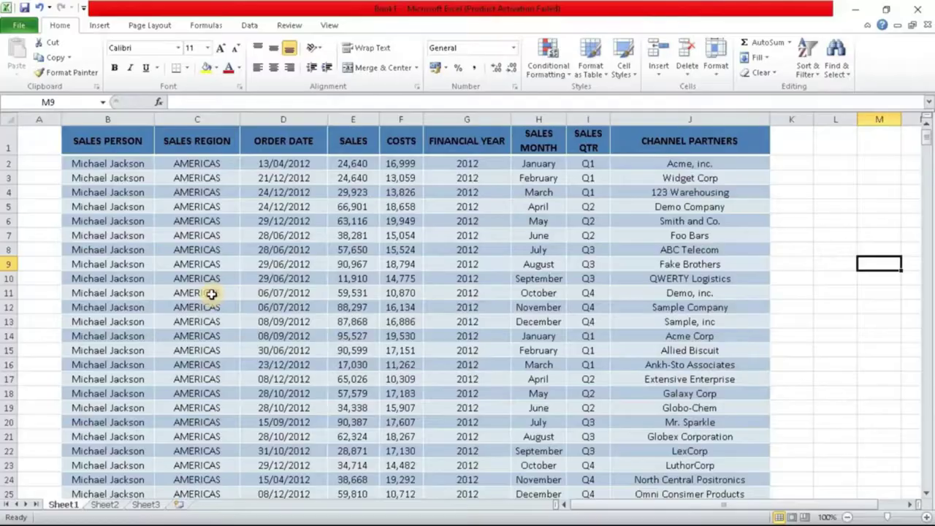
Step: Create a PivotTable on a new worksheet from the sales data in Sheet1, range B1:J577
{"action": "left_click", "coordinate": [198, 291]}
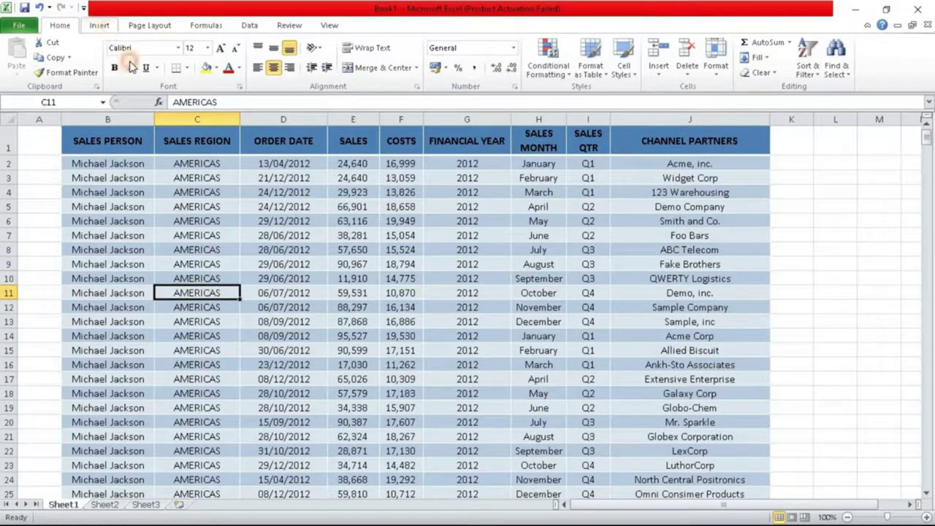
{"action": "key", "text": "alt+n"}
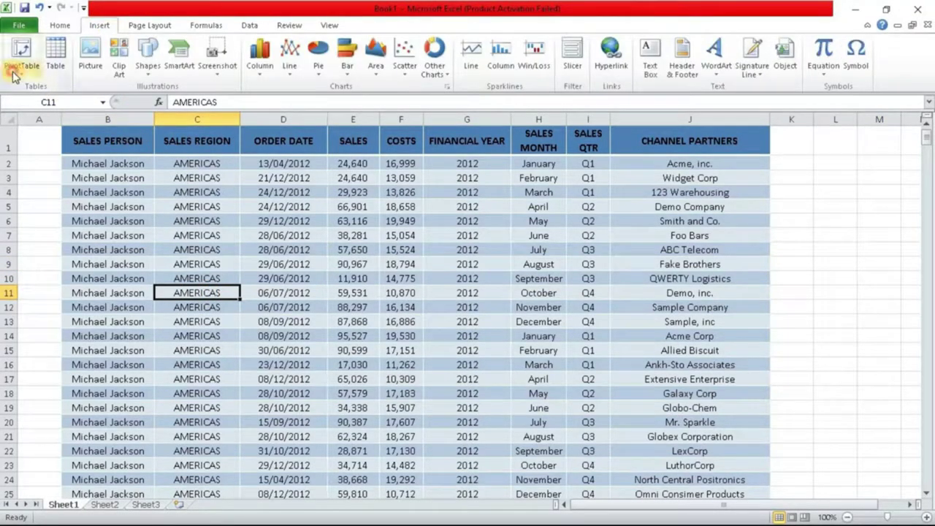
{"action": "left_click", "coordinate": [21, 70]}
{"action": "left_click", "coordinate": [43, 90]}
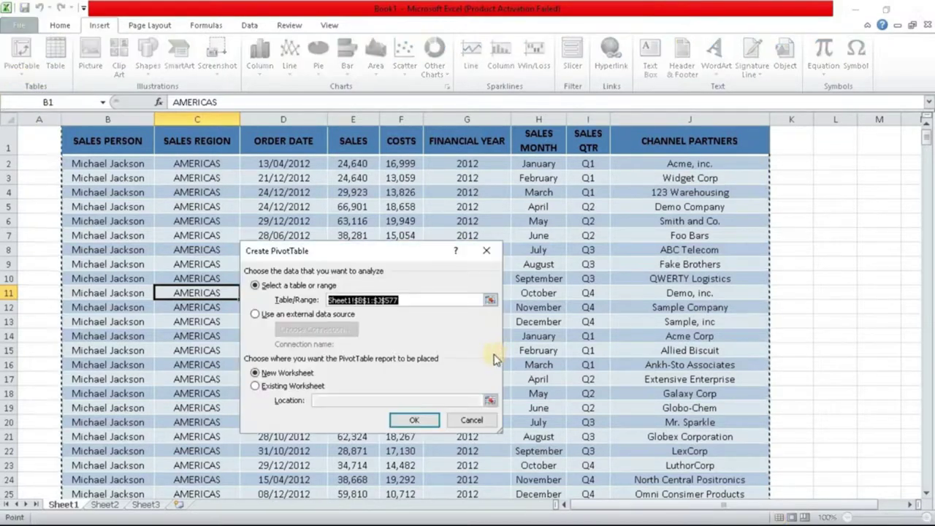
{"action": "left_click", "coordinate": [411, 419]}
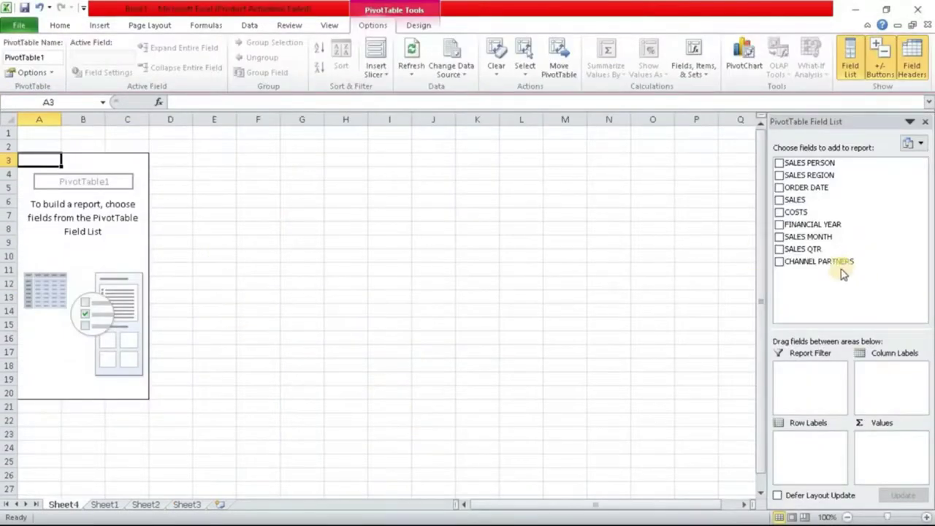
Step: Add CHANNEL PARTNERS as row labels and SALES as summed values, and sort the sales from largest to smallest
{"action": "left_click_drag", "start_coordinate": [834, 267], "coordinate": [800, 437]}
{"action": "left_click_drag", "start_coordinate": [796, 200], "coordinate": [881, 451]}
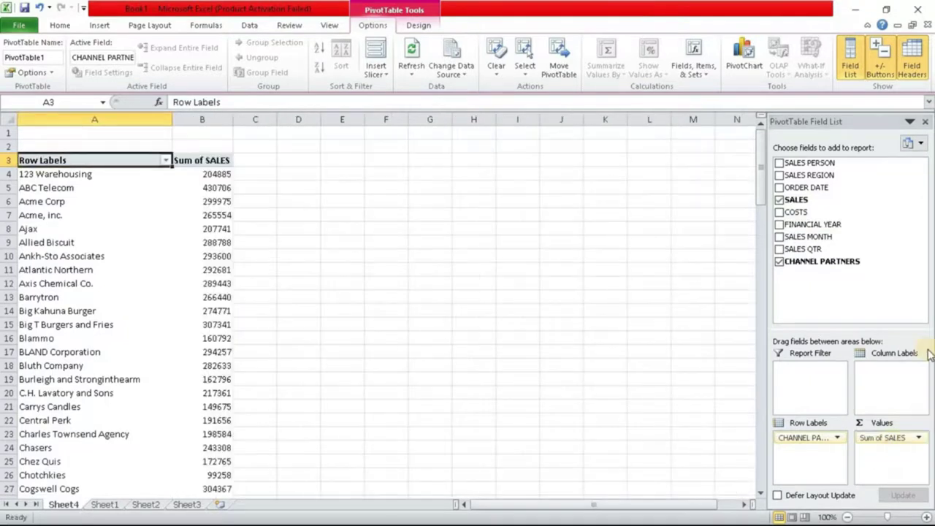
{"action": "left_click", "coordinate": [218, 188]}
{"action": "right_click", "coordinate": [218, 188]}
{"action": "mouse_move", "coordinate": [321, 263]}
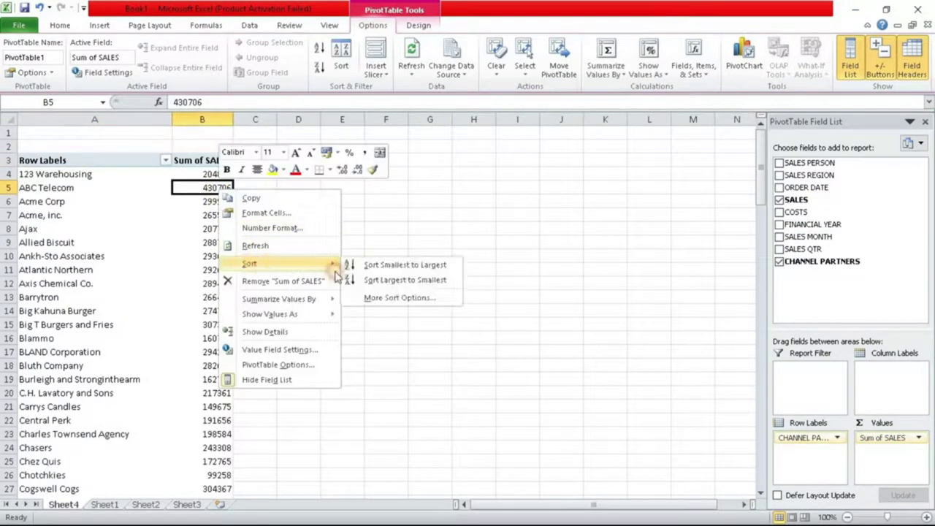
{"action": "left_click", "coordinate": [398, 284]}
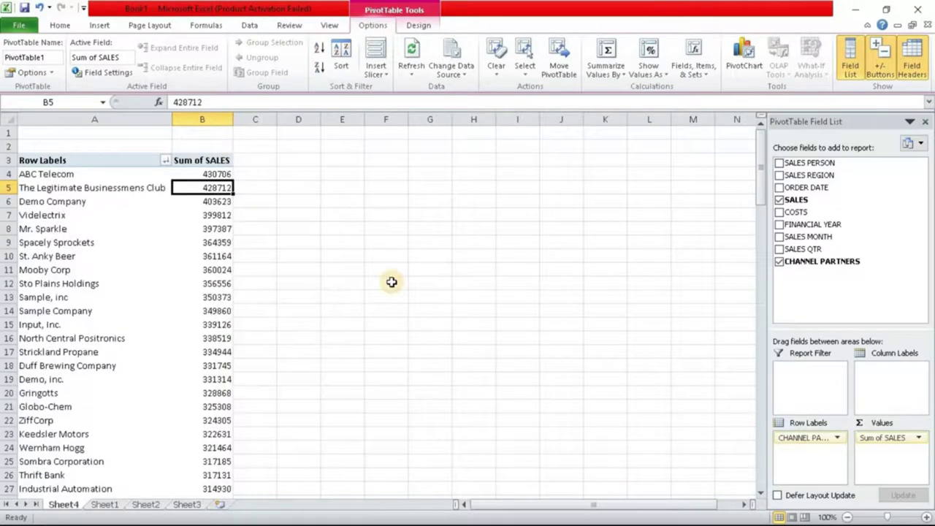
Step: Filter the channel partners to the top 5 items by Sum of SALES
{"action": "left_click", "coordinate": [164, 162]}
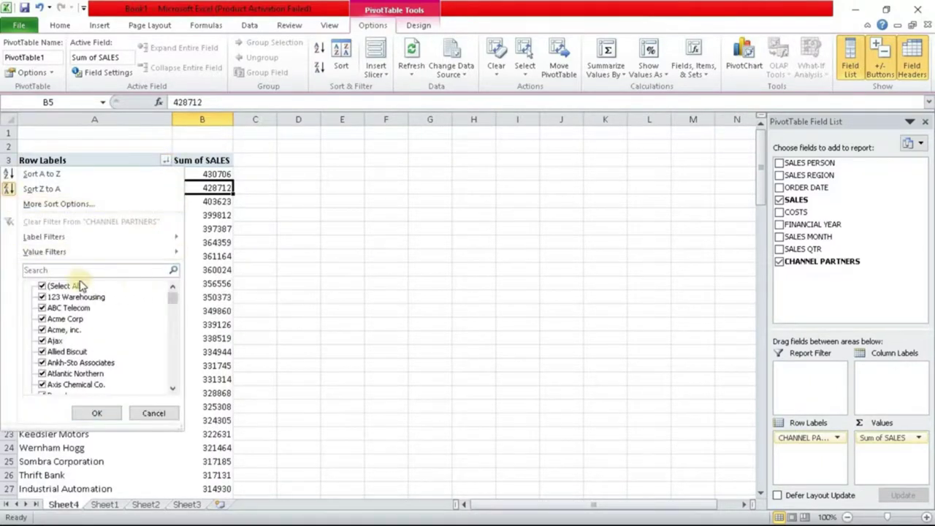
{"action": "mouse_move", "coordinate": [53, 253]}
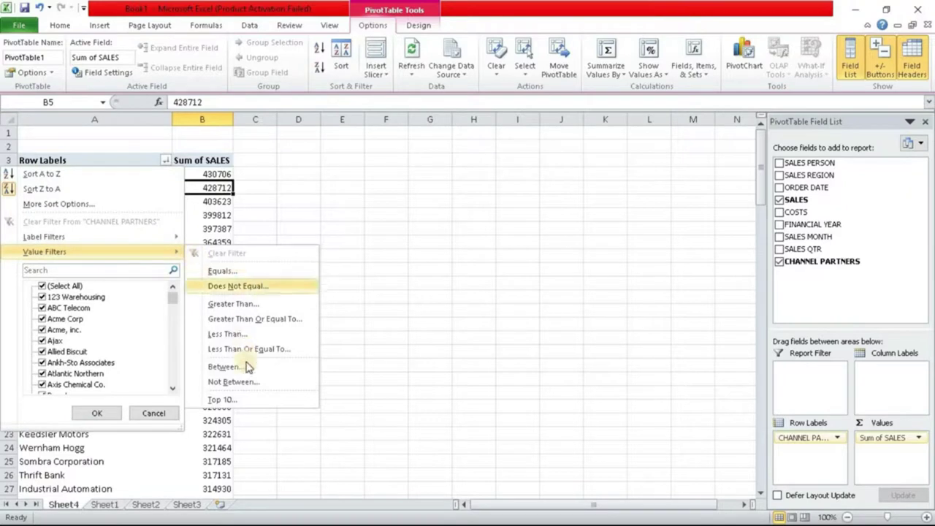
{"action": "left_click", "coordinate": [243, 404]}
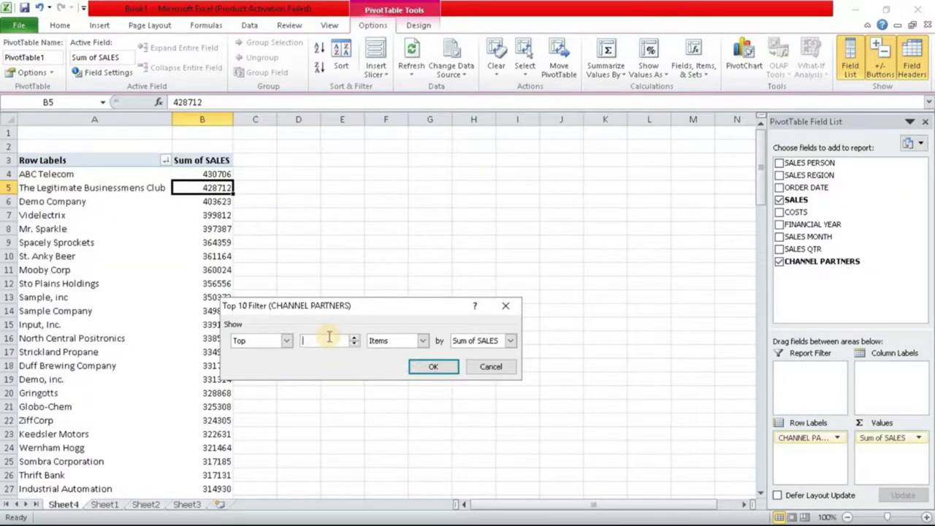
{"action": "type", "text": "5"}
{"action": "left_click", "coordinate": [431, 366]}
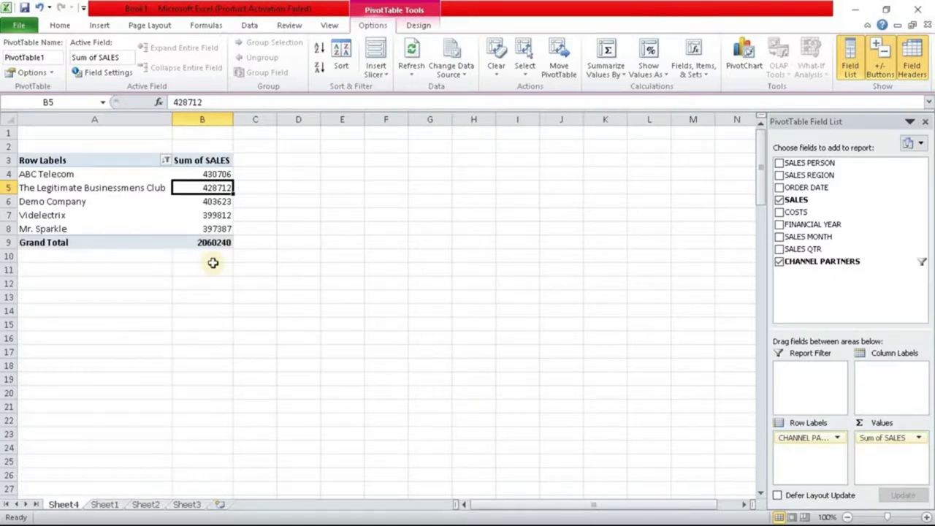
{"action": "left_click", "coordinate": [323, 305]}
{"action": "left_click", "coordinate": [136, 195]}
{"action": "key", "text": "Up"}
{"action": "left_click", "coordinate": [111, 196]}
Step: Insert a clustered bar PivotChart based on the filtered channel partner PivotTable
{"action": "left_click", "coordinate": [198, 201]}
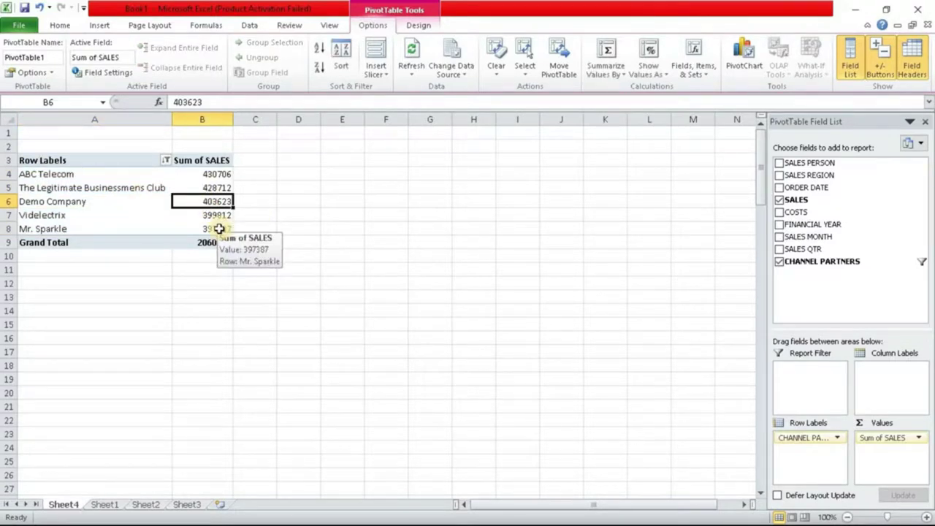
{"action": "left_click", "coordinate": [741, 70]}
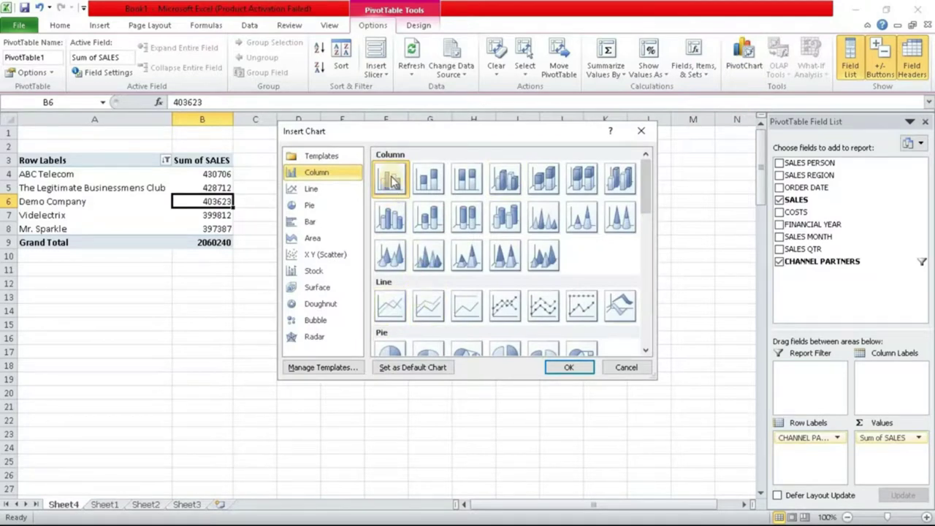
{"action": "left_click", "coordinate": [311, 206]}
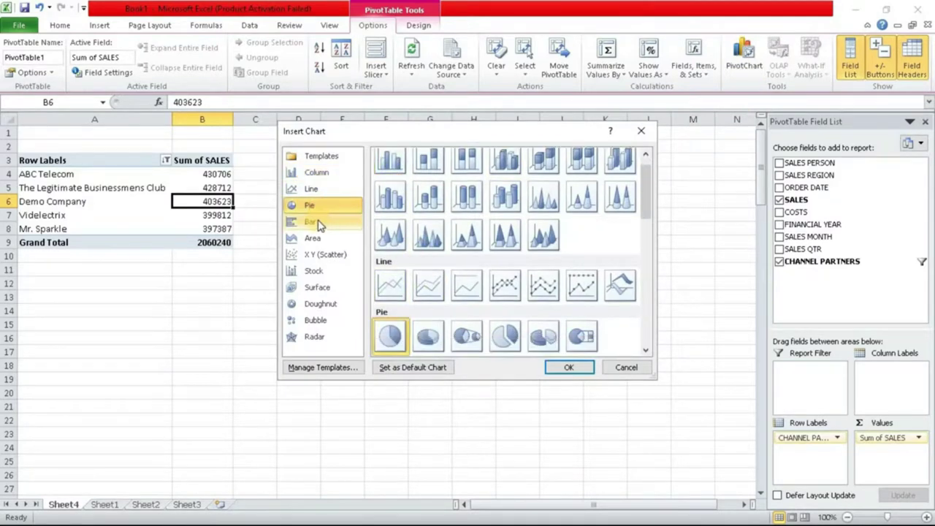
{"action": "left_click", "coordinate": [313, 222]}
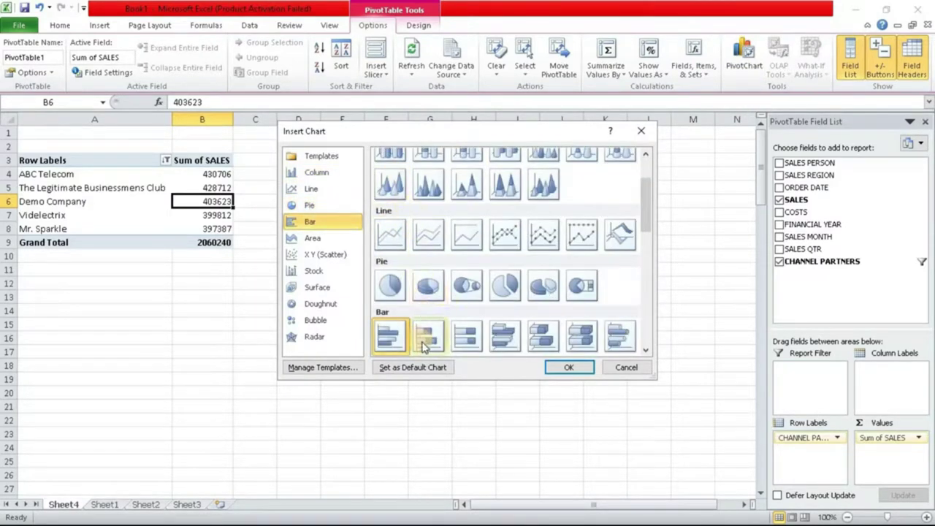
{"action": "left_click", "coordinate": [392, 337]}
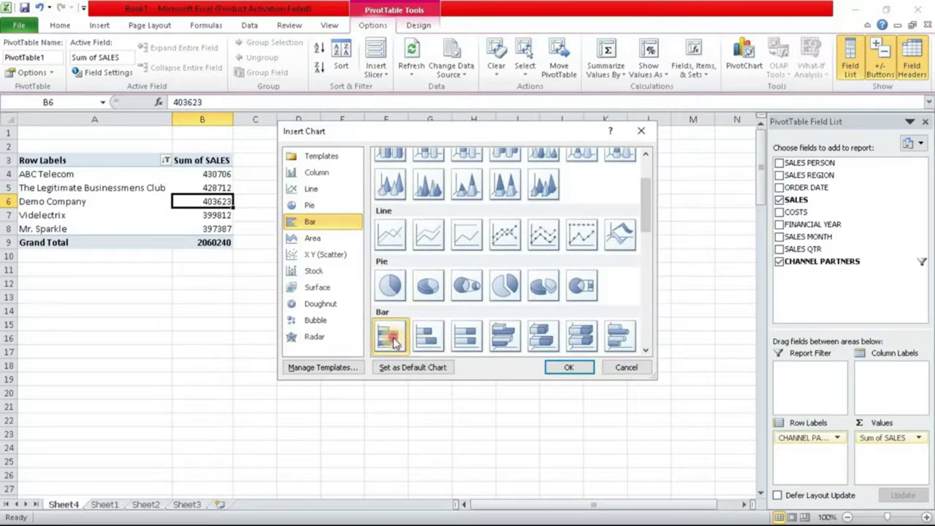
{"action": "left_click", "coordinate": [562, 367]}
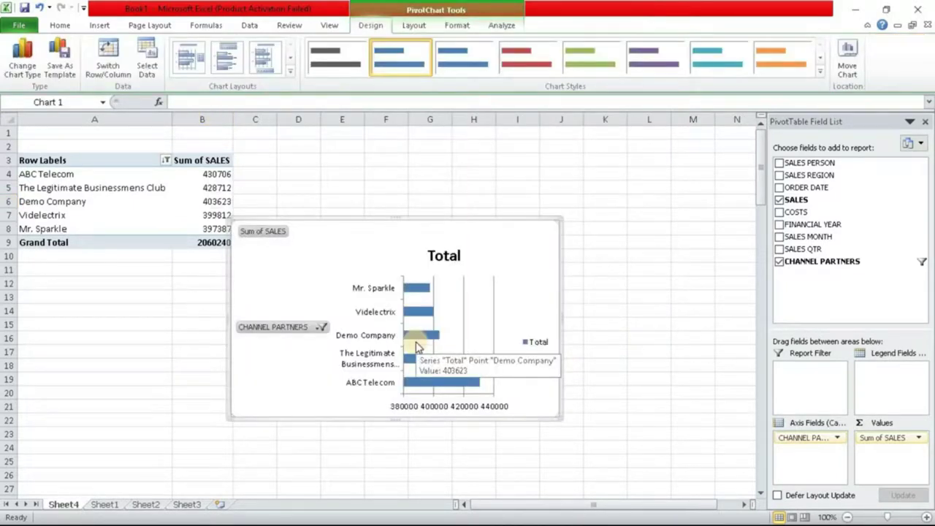
Step: Hide all field buttons on the chart and remove its legend, horizontal value axis and vertical gridlines
{"action": "right_click", "coordinate": [265, 232]}
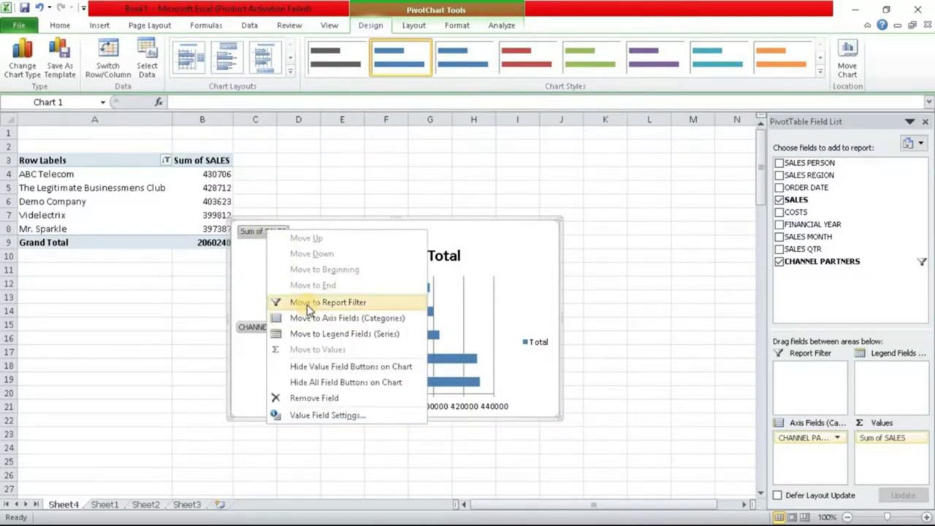
{"action": "left_click", "coordinate": [323, 384]}
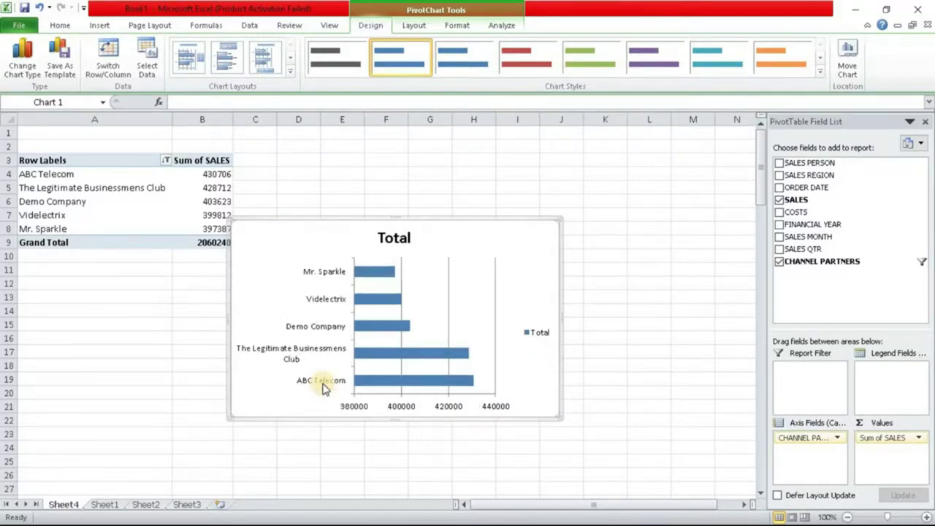
{"action": "left_click", "coordinate": [542, 334]}
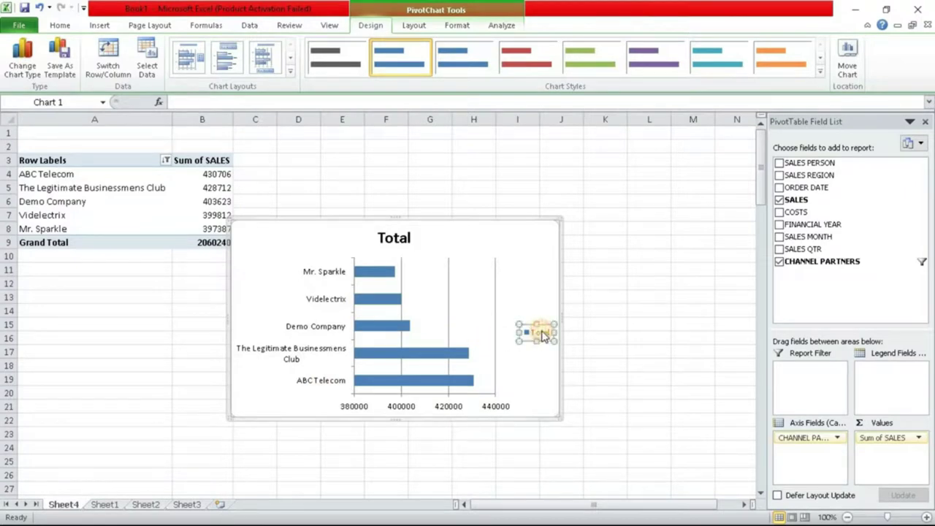
{"action": "key", "text": "Delete"}
{"action": "left_click", "coordinate": [533, 405]}
{"action": "key", "text": "Delete"}
{"action": "left_click", "coordinate": [516, 325]}
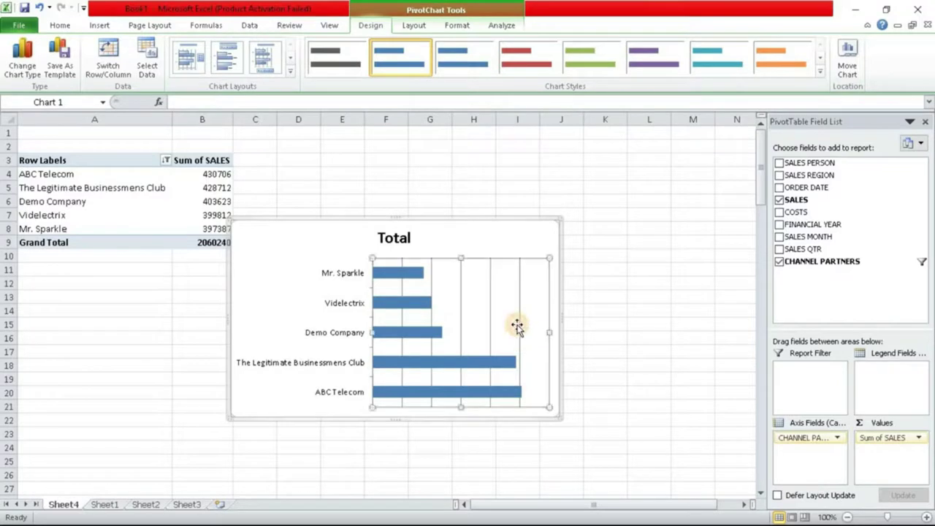
{"action": "left_click", "coordinate": [518, 317]}
{"action": "key", "text": "Delete"}
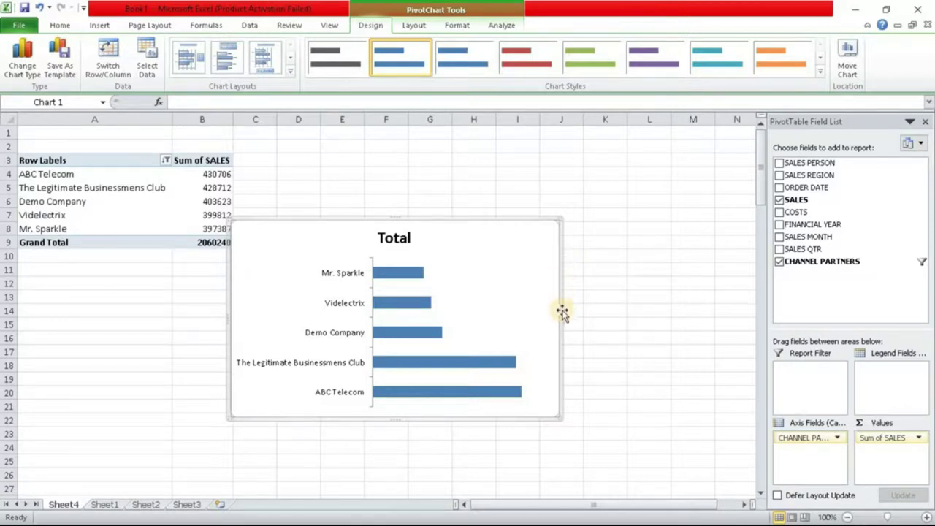
Step: Widen the chart so it extends into column M and change its title to "Top 5 Channel Partners"
{"action": "left_click_drag", "start_coordinate": [558, 318], "coordinate": [705, 317]}
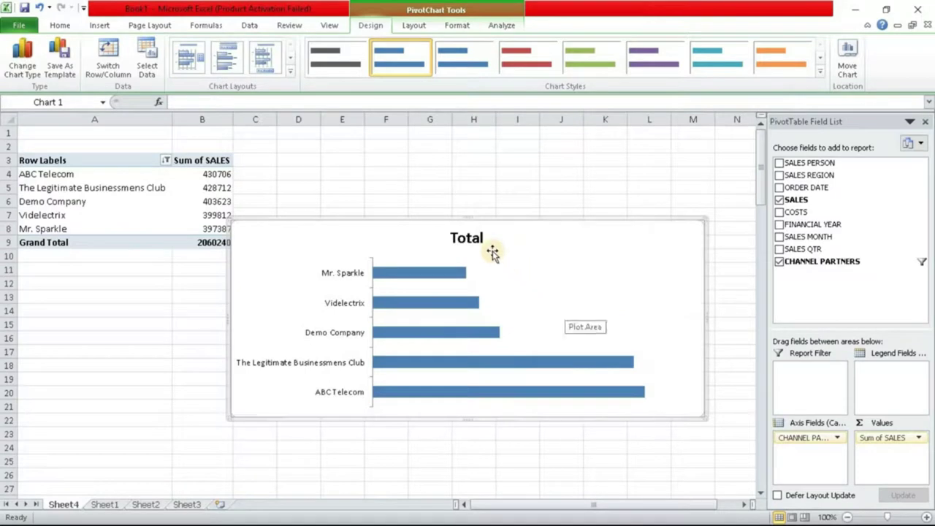
{"action": "left_click", "coordinate": [473, 237]}
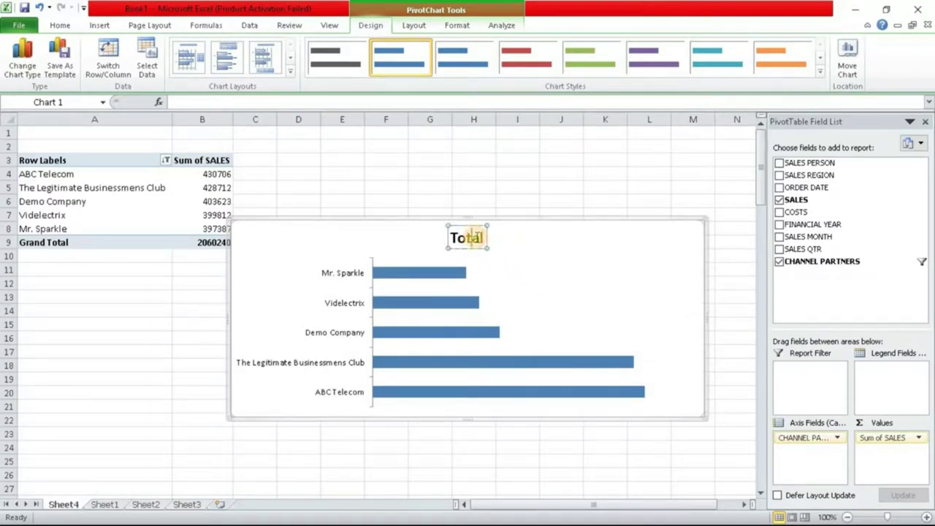
{"action": "key", "text": "BackSpace"}
{"action": "key", "text": "BackSpace"}
{"action": "key", "text": "BackSpace"}
{"action": "key", "text": "BackSpace"}
{"action": "key", "text": "BackSpace"}
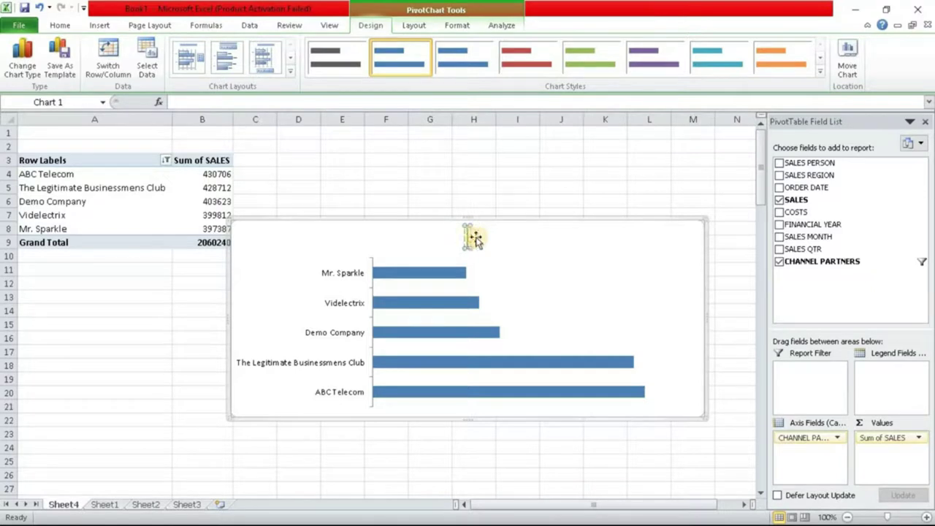
{"action": "type", "text": "T"}
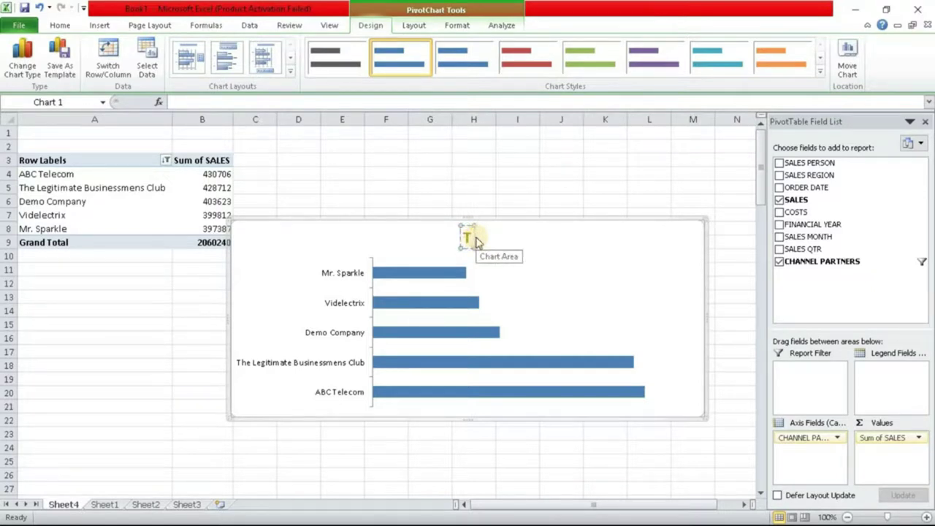
{"action": "type", "text": "op 5"}
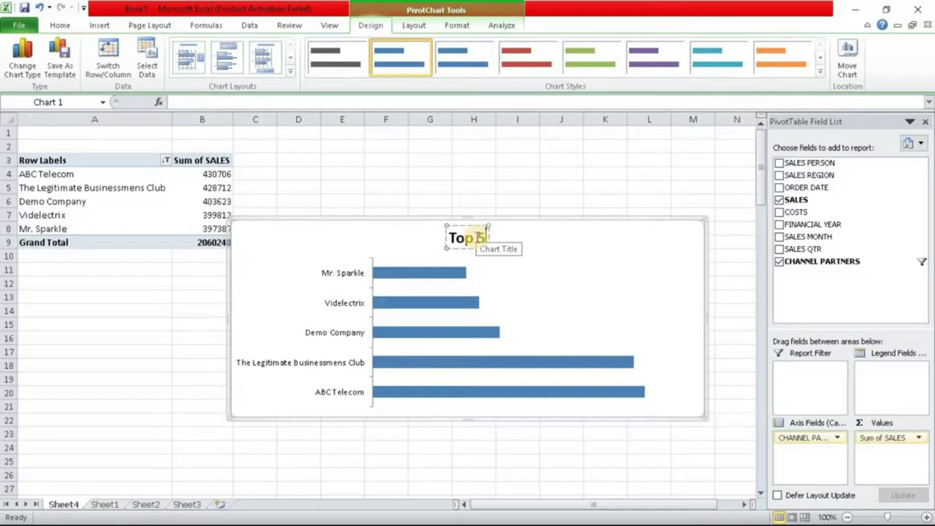
{"action": "type", "text": " Sa"}
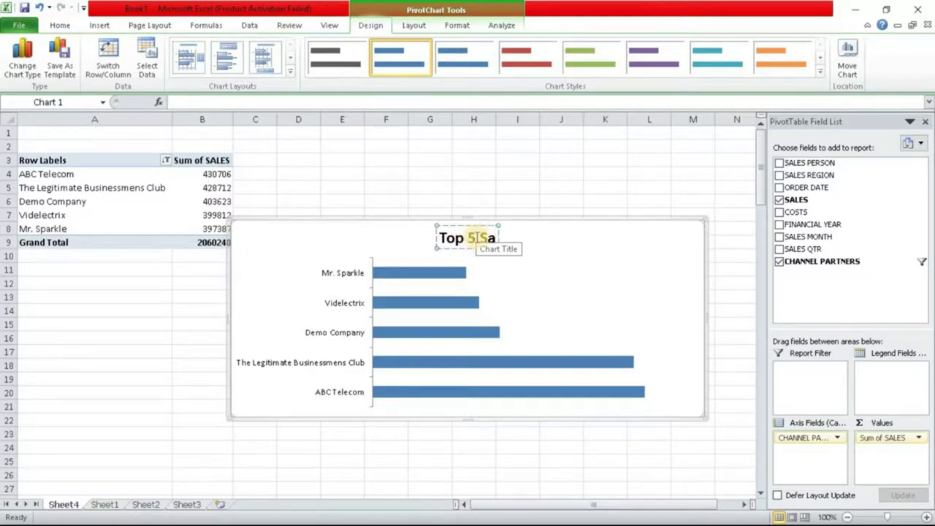
{"action": "type", "text": "lh"}
{"action": "key", "text": "BackSpace"}
{"action": "key", "text": "BackSpace"}
{"action": "type", "text": "hannel Partners"}
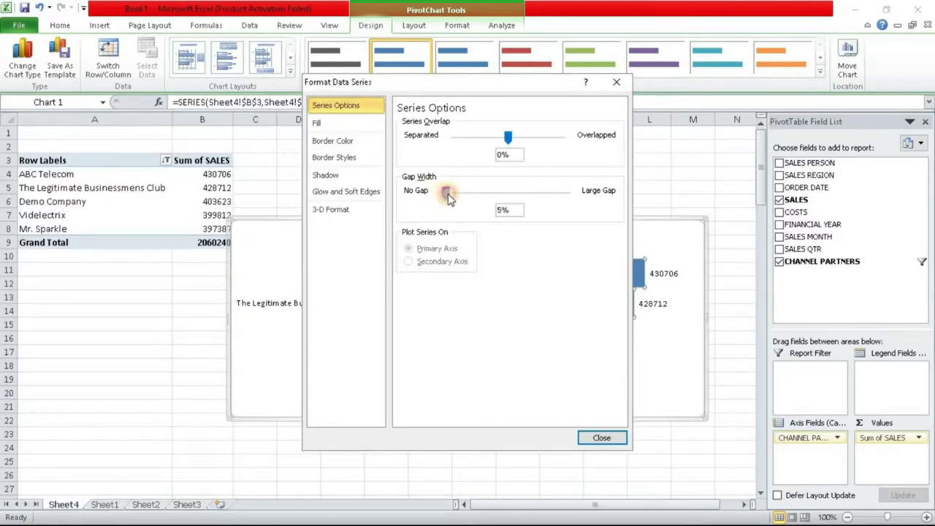
Step: Finish formatting the bar series with a gap width of 5%
{"action": "left_click", "coordinate": [600, 438]}
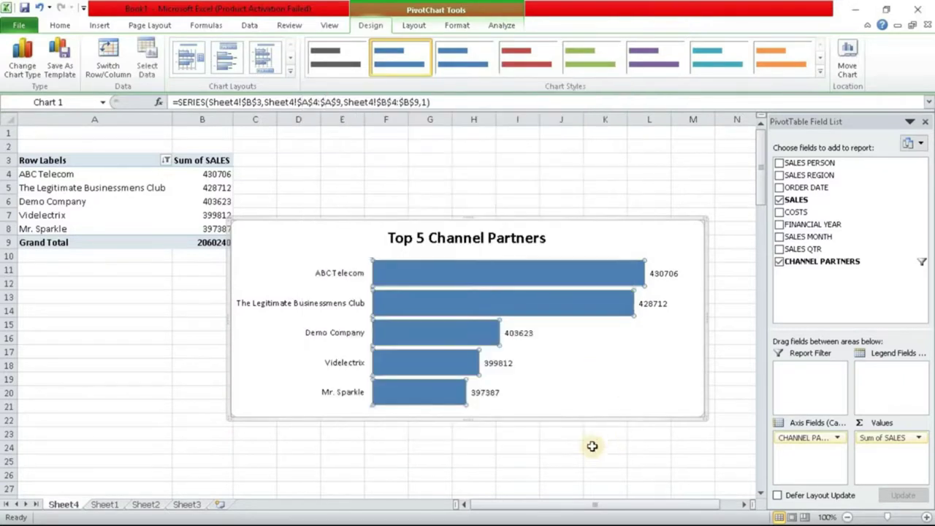
{"action": "right_click", "coordinate": [579, 276]}
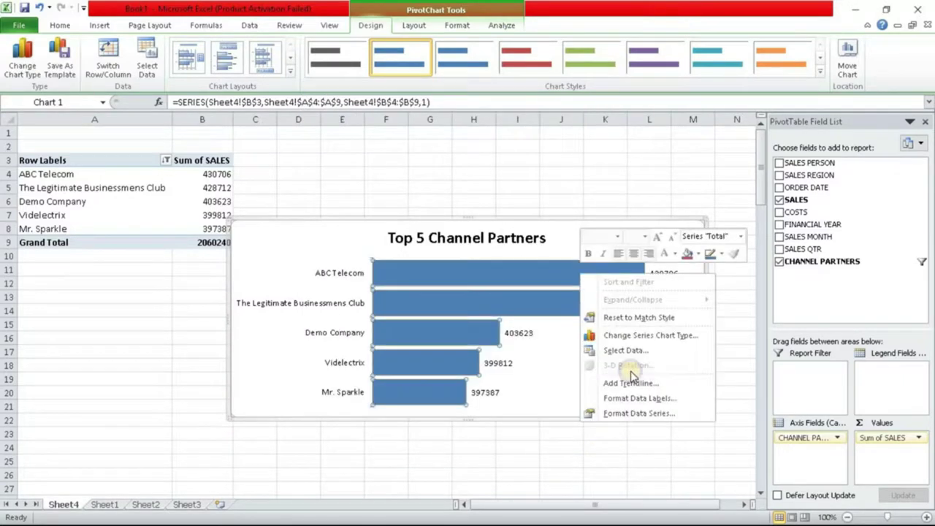
{"action": "left_click", "coordinate": [635, 414]}
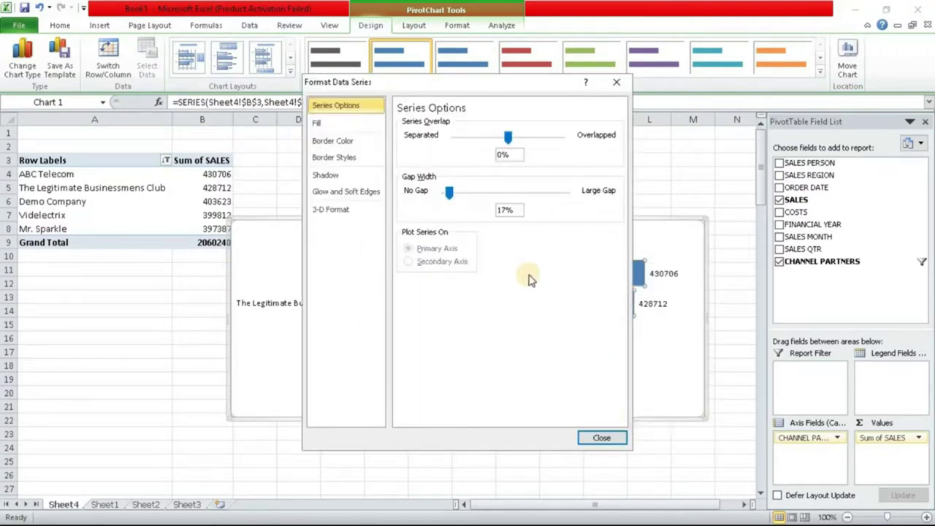
{"action": "left_click", "coordinate": [616, 81]}
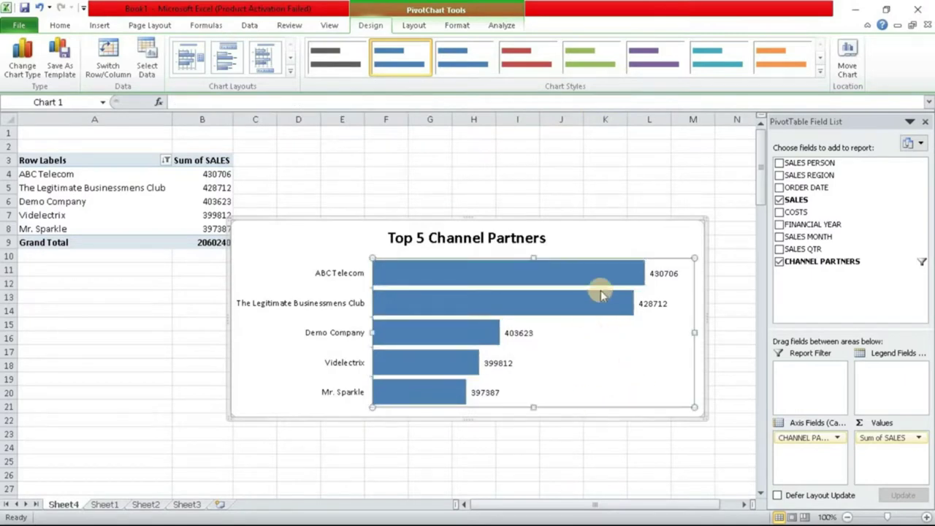
Step: Position the bar series' data labels at Inside Base
{"action": "left_click", "coordinate": [598, 274]}
{"action": "right_click", "coordinate": [598, 272]}
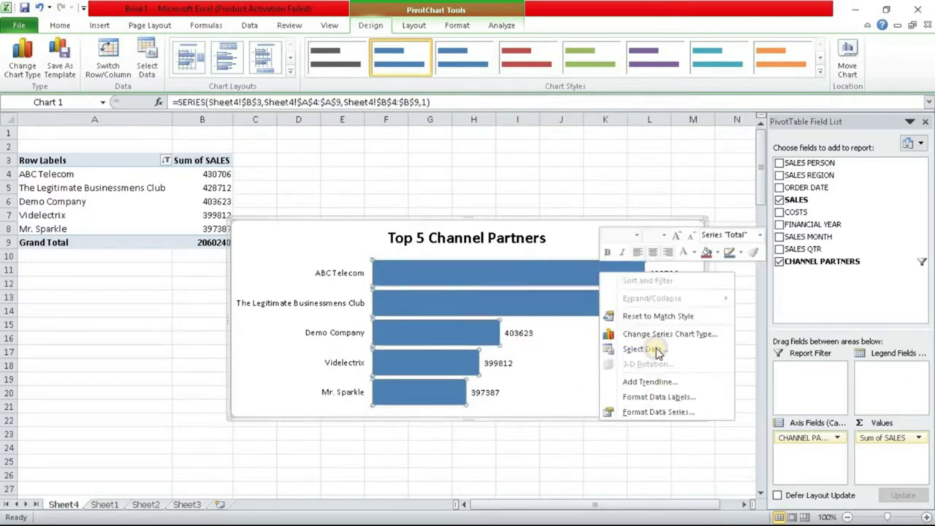
{"action": "left_click", "coordinate": [665, 397]}
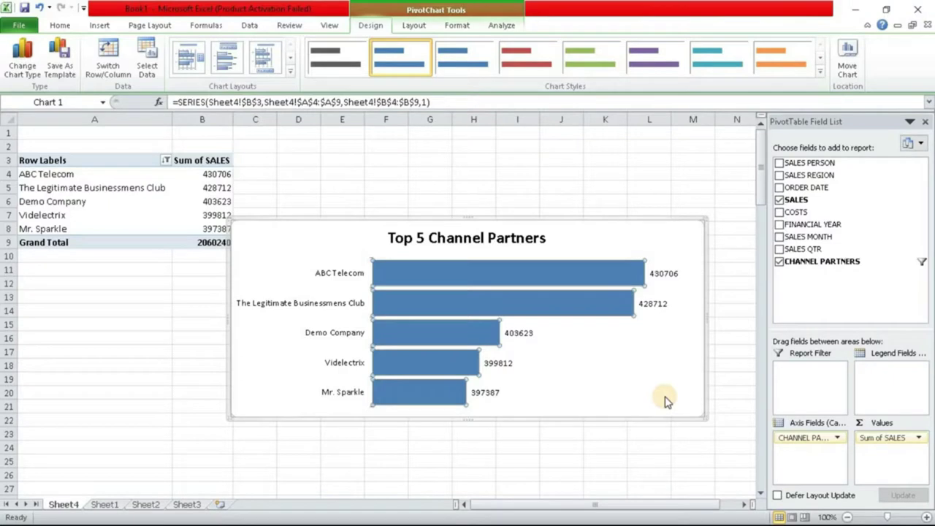
{"action": "left_click", "coordinate": [408, 242]}
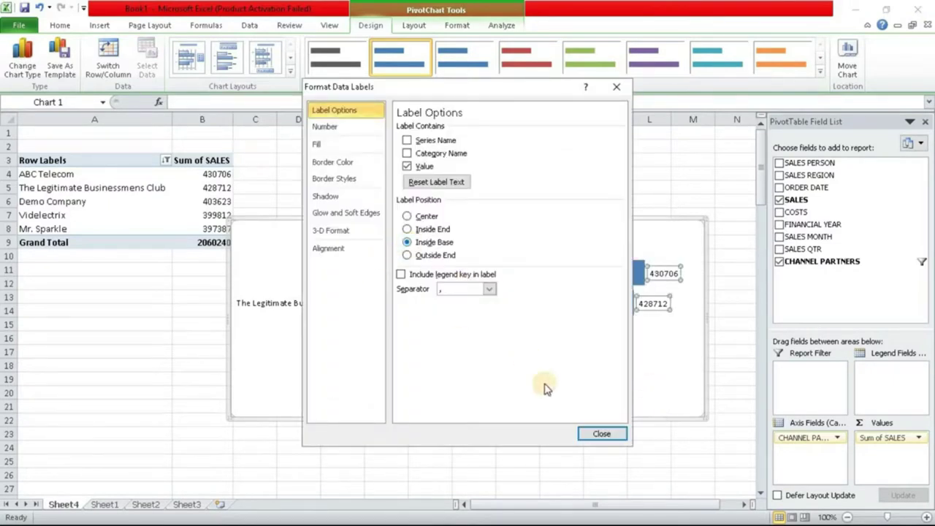
{"action": "left_click", "coordinate": [592, 434]}
{"action": "left_click", "coordinate": [561, 461]}
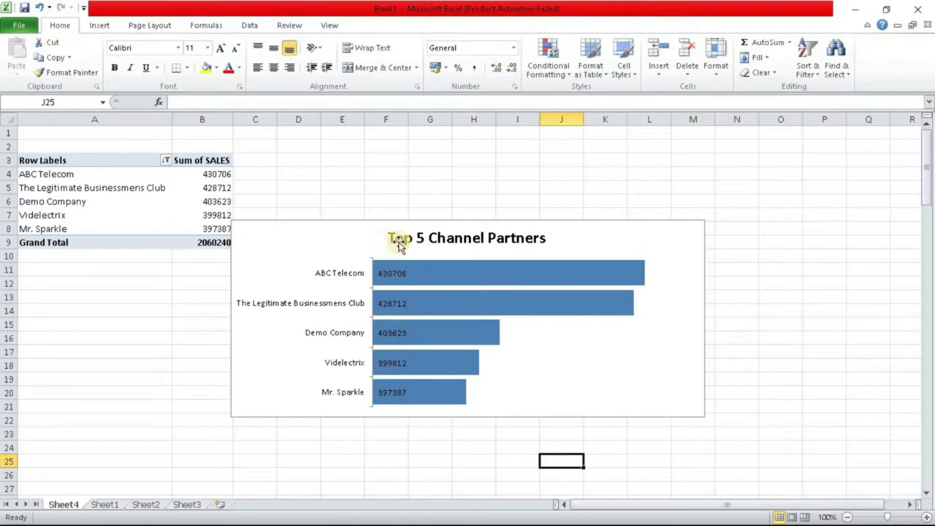
Step: Open the chart area formatting and set its fill to No fill after trying a solid fill
{"action": "left_click", "coordinate": [619, 233]}
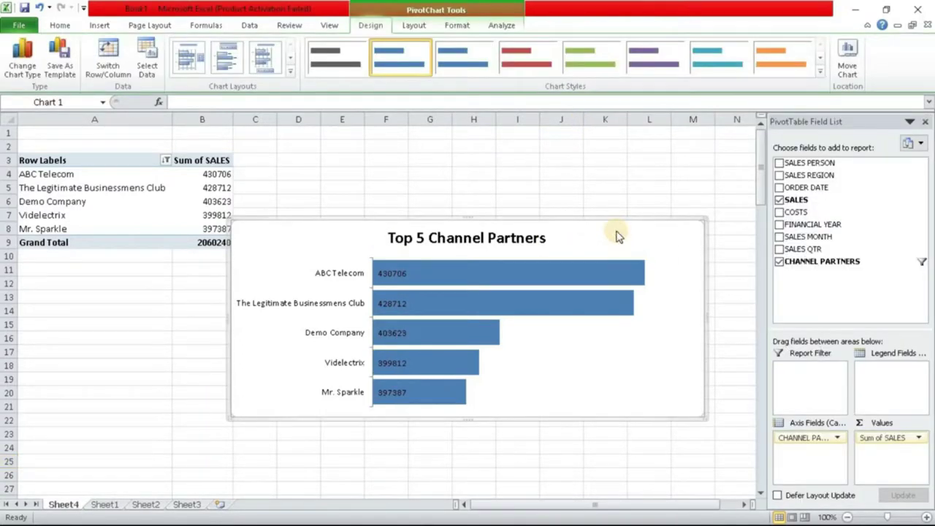
{"action": "double_click", "coordinate": [615, 235]}
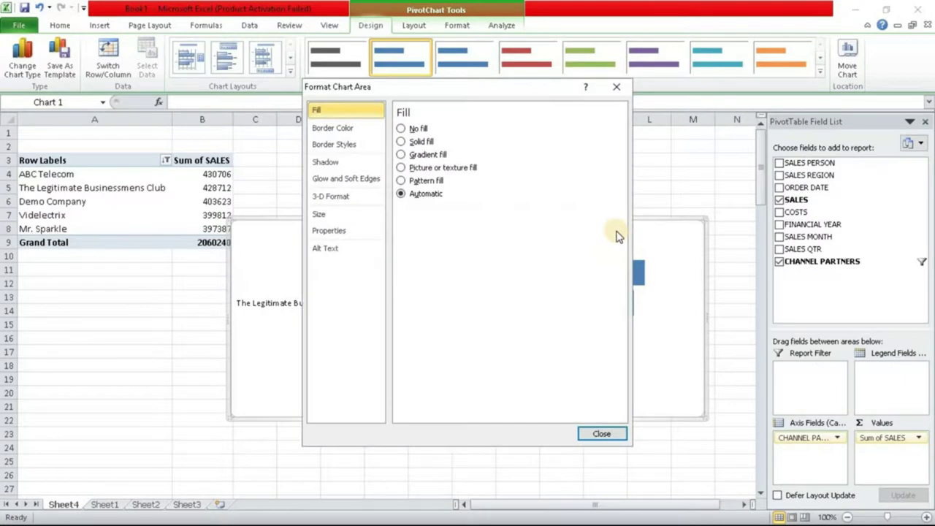
{"action": "left_click", "coordinate": [401, 141]}
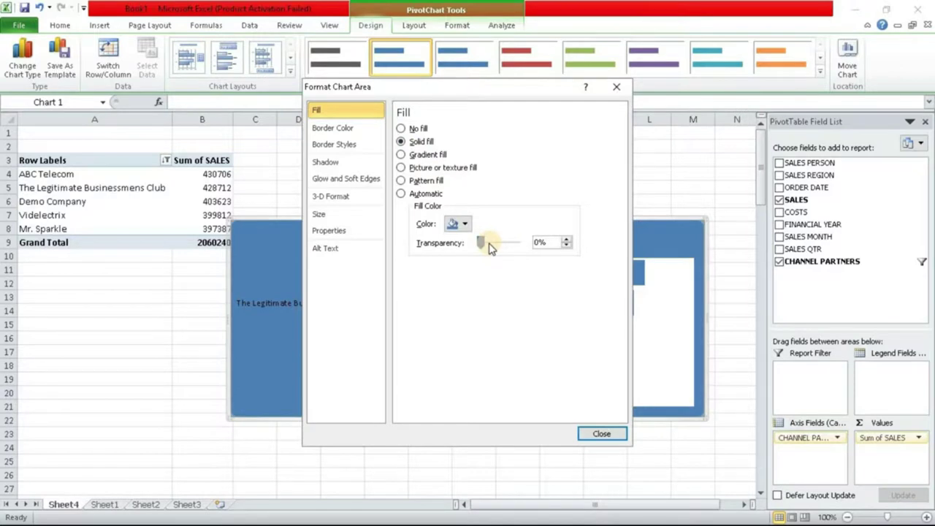
{"action": "left_click", "coordinate": [465, 225]}
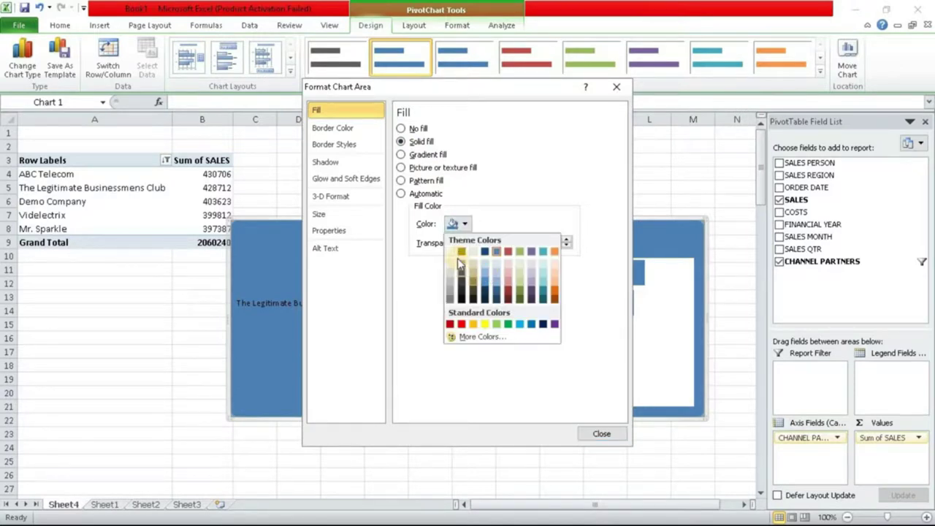
{"action": "left_click", "coordinate": [401, 129]}
{"action": "left_click", "coordinate": [401, 129]}
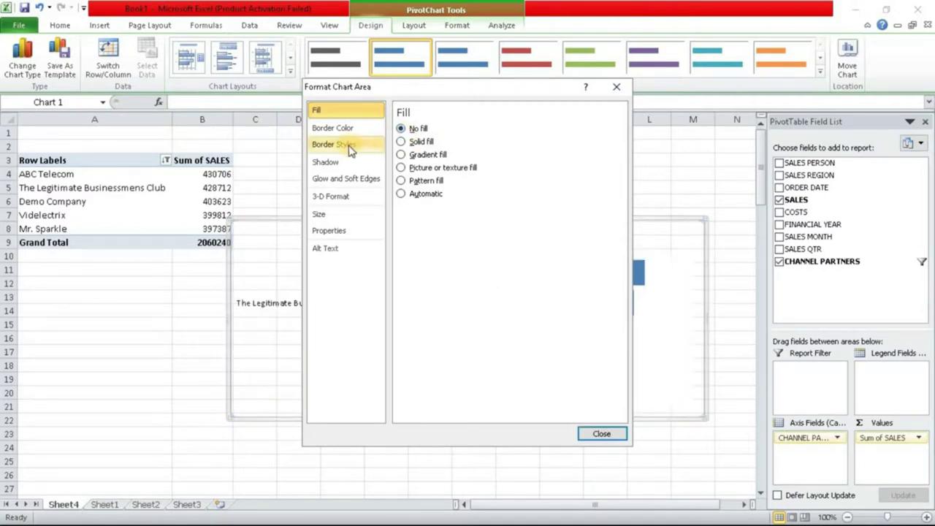
Step: Give the chart area a solid black border line
{"action": "left_click", "coordinate": [338, 128]}
{"action": "left_click", "coordinate": [401, 142]}
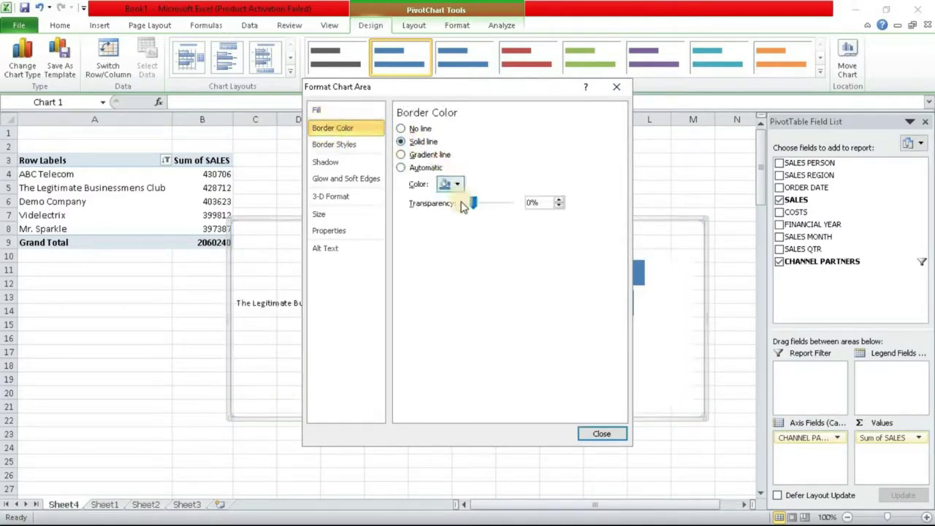
{"action": "left_click", "coordinate": [447, 184]}
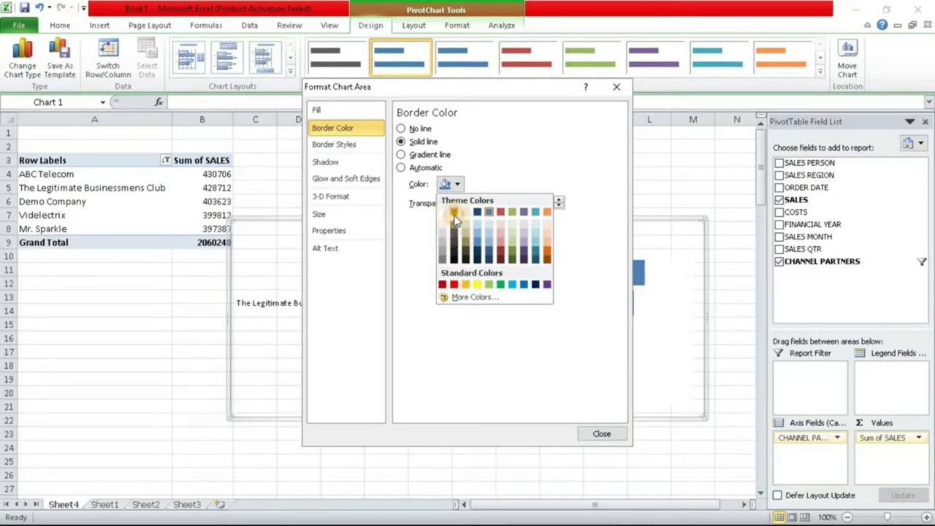
{"action": "left_click", "coordinate": [453, 213]}
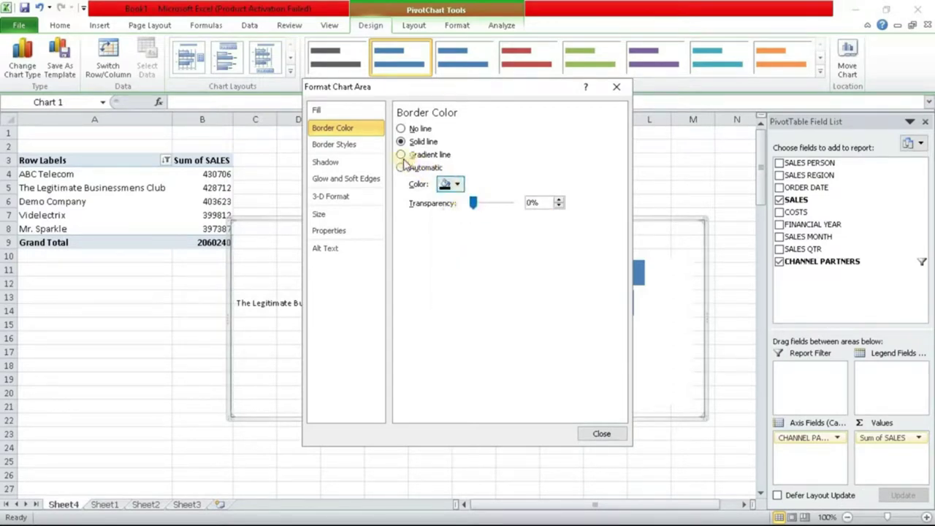
Step: Set the chart area's border width to 5 pt with rounded corners and finish the formatting
{"action": "left_click", "coordinate": [353, 146]}
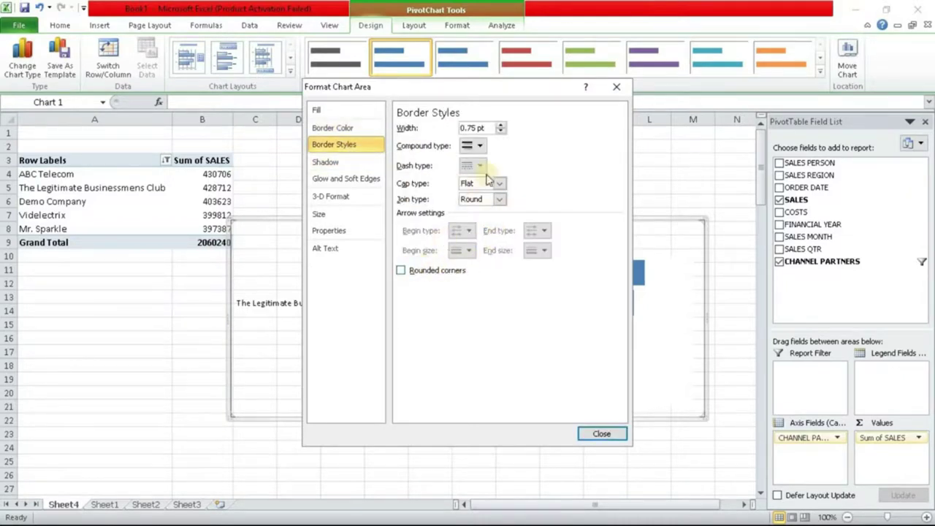
{"action": "left_click_drag", "start_coordinate": [485, 127], "coordinate": [423, 125]}
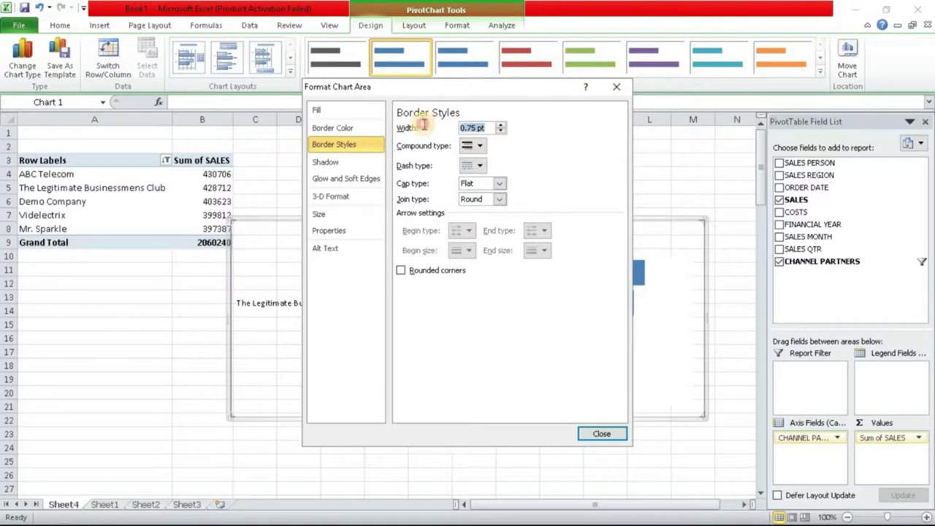
{"action": "type", "text": "5"}
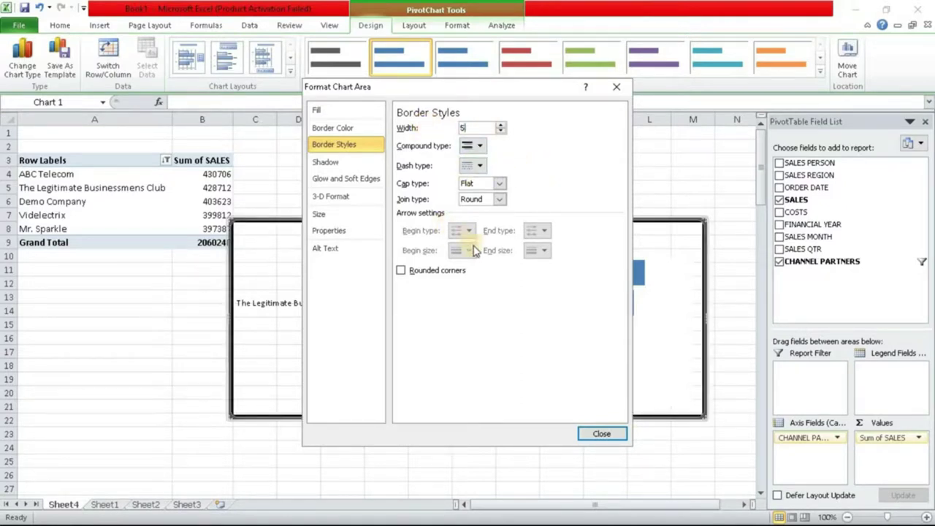
{"action": "left_click", "coordinate": [400, 271]}
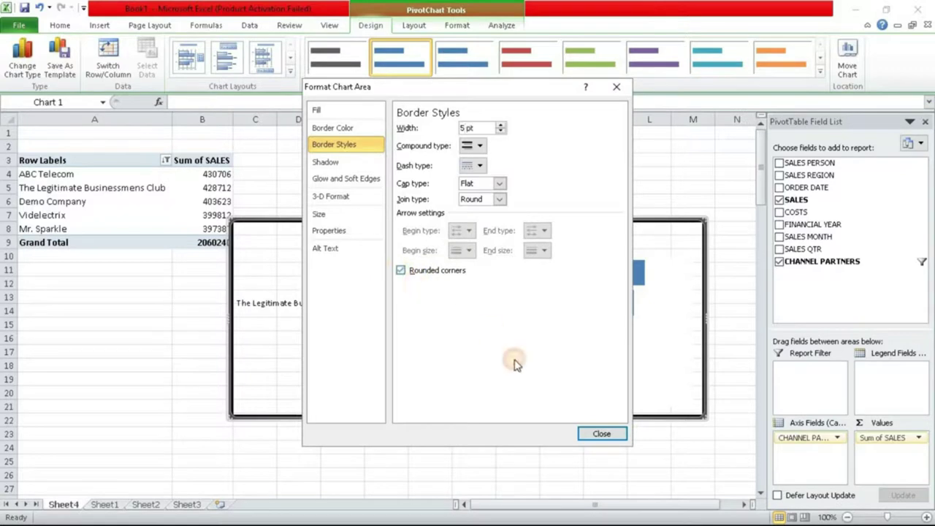
{"action": "left_click", "coordinate": [599, 436]}
{"action": "left_click", "coordinate": [569, 447]}
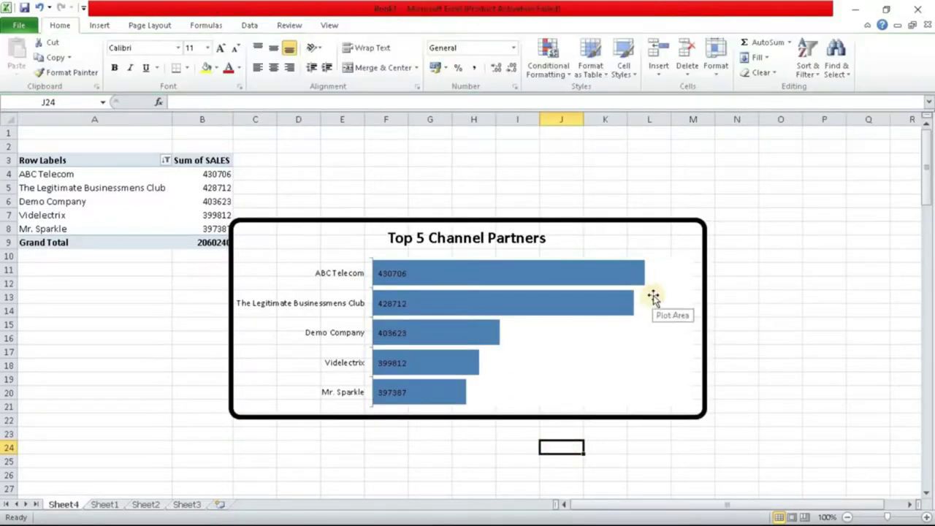
Step: Fill the chart area with the light gray theme color just below white
{"action": "left_click", "coordinate": [627, 233]}
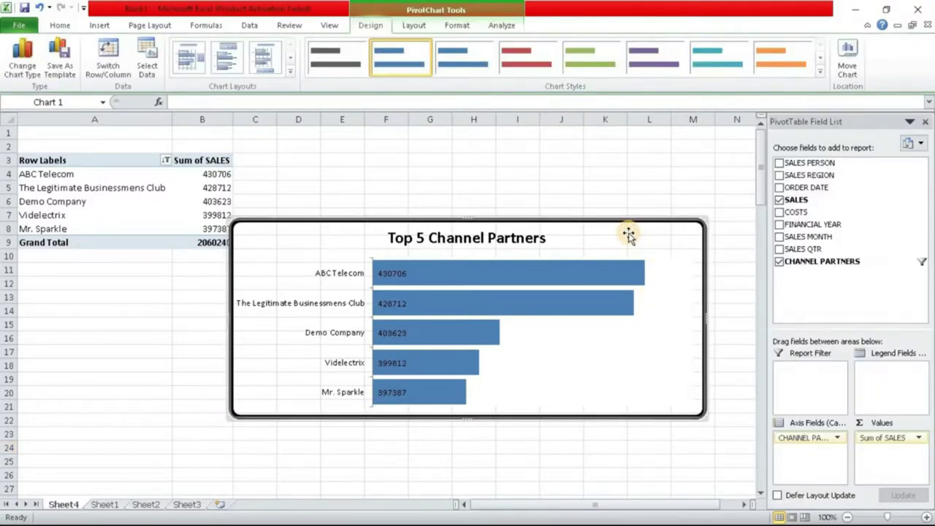
{"action": "right_click", "coordinate": [628, 232]}
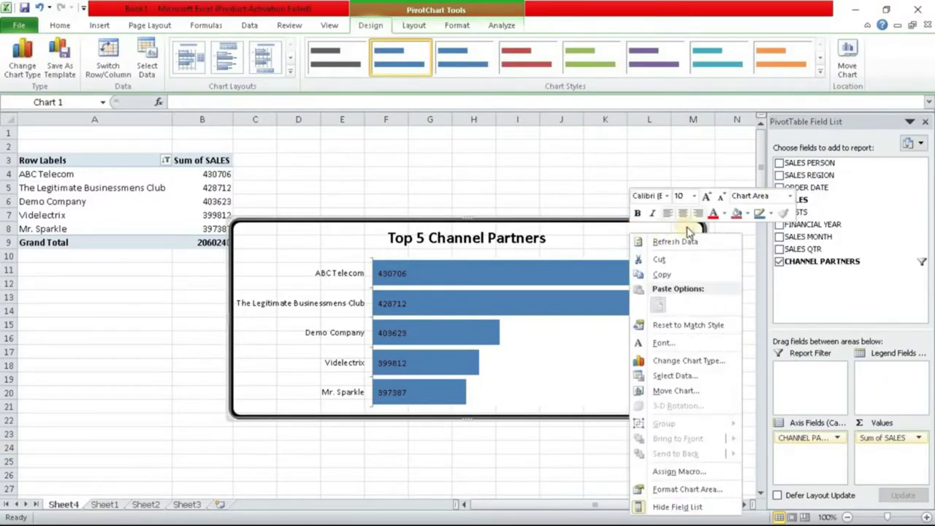
{"action": "left_click", "coordinate": [745, 214]}
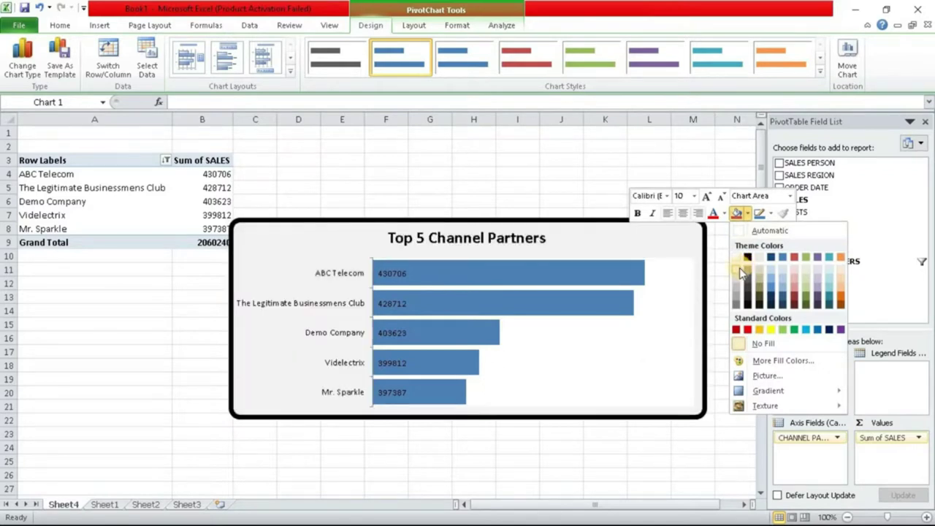
Step: Fill the plot area with the same light gray as the chart area
{"action": "left_click", "coordinate": [649, 328]}
{"action": "left_click", "coordinate": [650, 327]}
{"action": "right_click", "coordinate": [652, 327]}
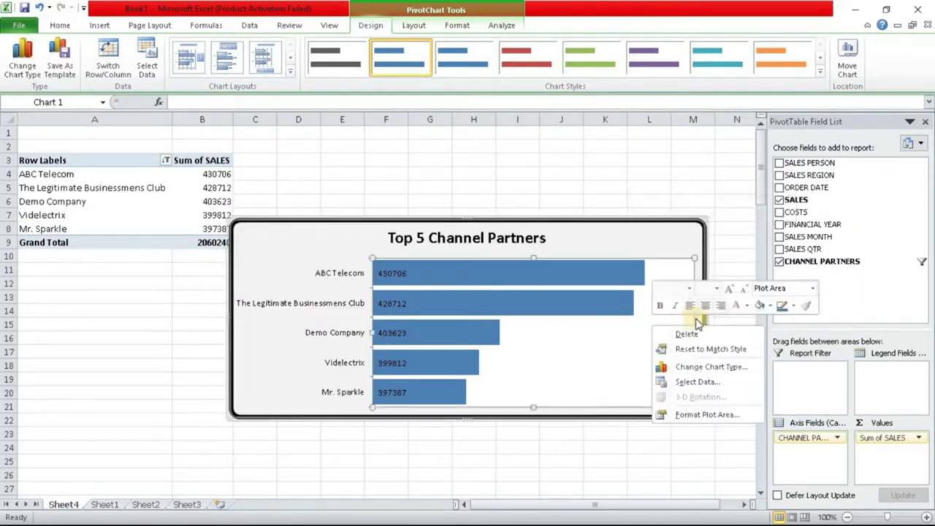
{"action": "left_click", "coordinate": [759, 305]}
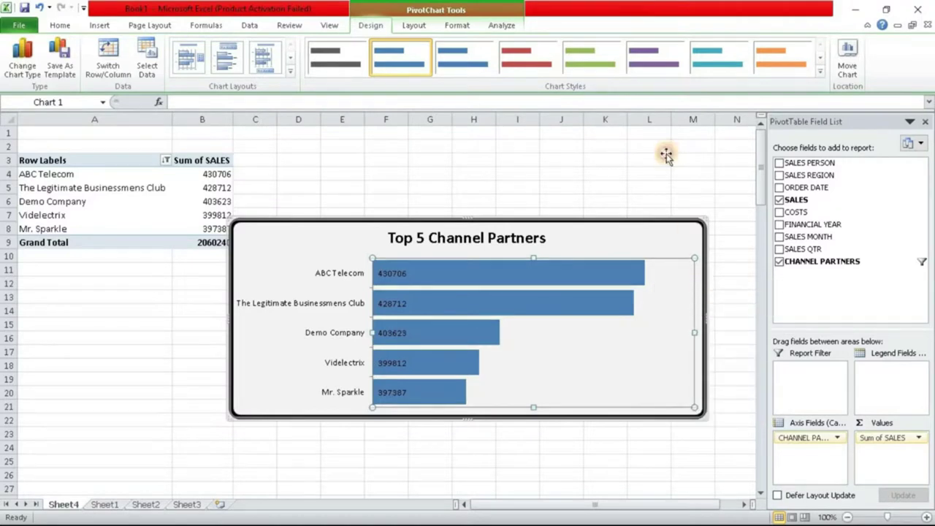
{"action": "left_click", "coordinate": [666, 157]}
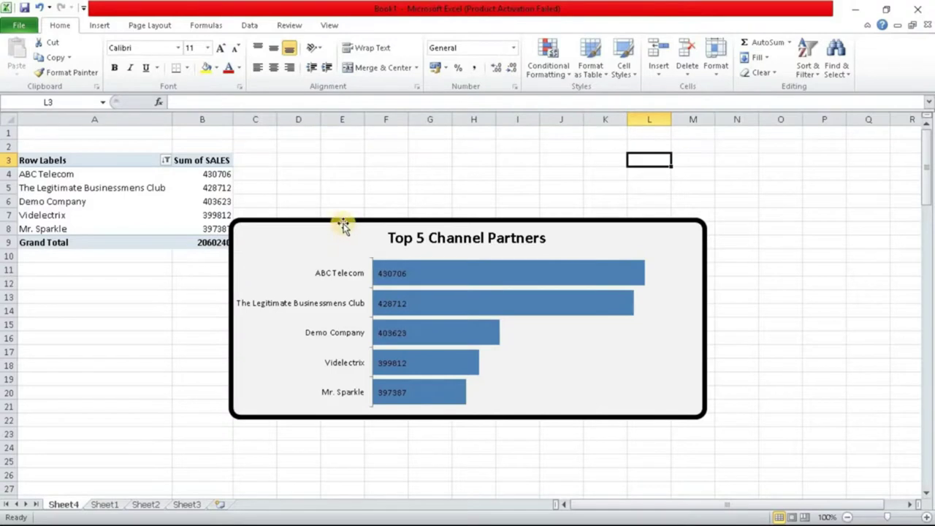
Step: Move the chart up beside the PivotTable so it spans about rows 2 to 16 without covering the table
{"action": "left_click_drag", "start_coordinate": [343, 225], "coordinate": [370, 172]}
{"action": "left_click", "coordinate": [595, 416]}
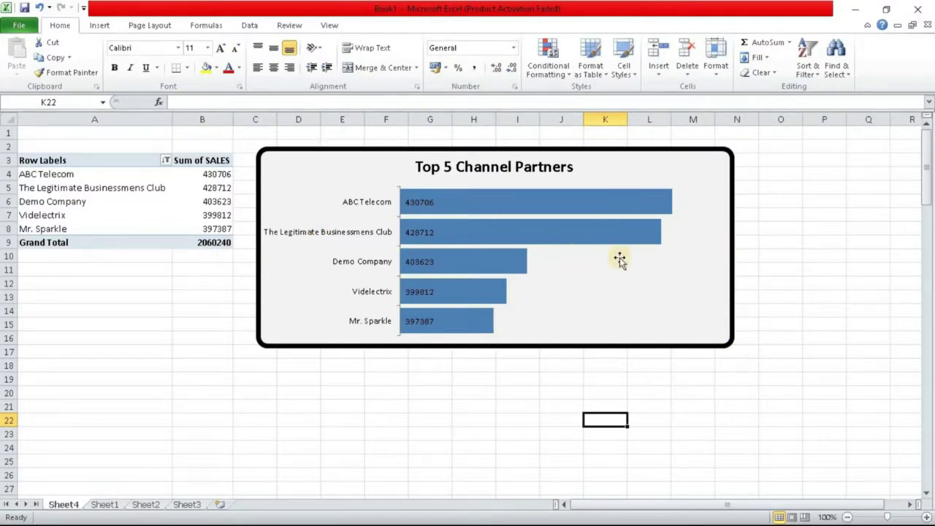
Step: Rename the empty Sheet2 as "dashboard"
{"action": "left_click", "coordinate": [111, 506]}
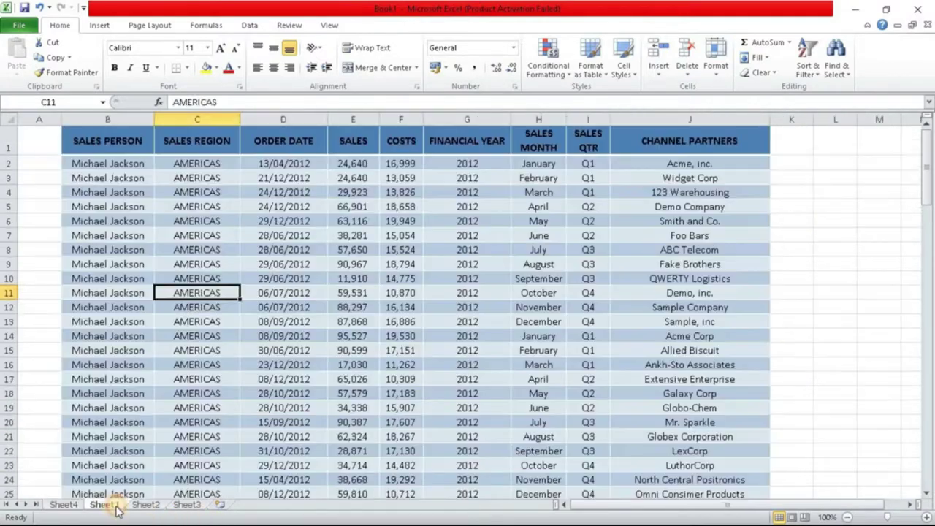
{"action": "left_click", "coordinate": [144, 505]}
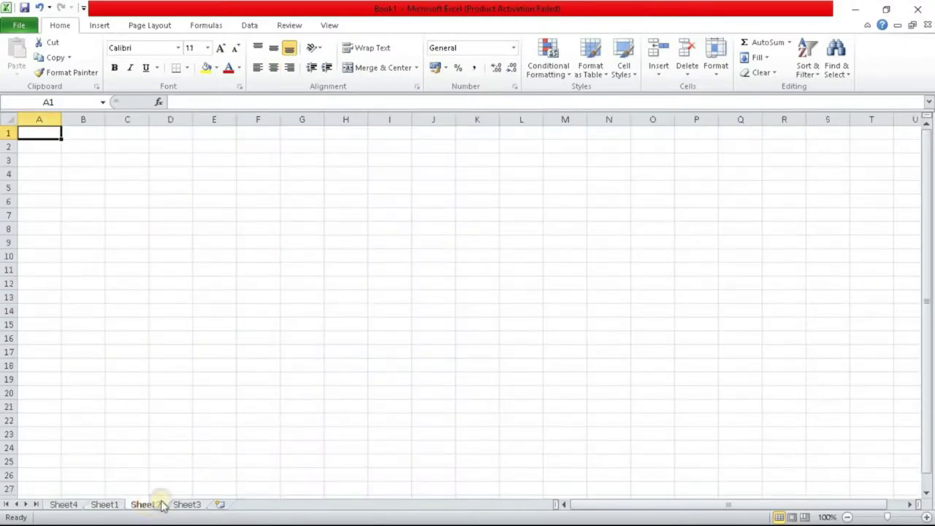
{"action": "right_click", "coordinate": [148, 504]}
{"action": "left_click", "coordinate": [188, 385]}
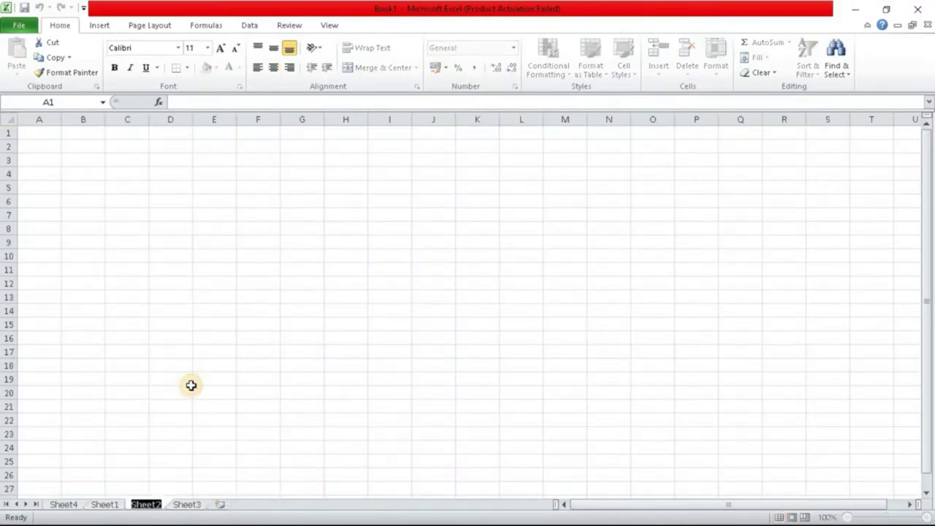
{"action": "type", "text": "da"}
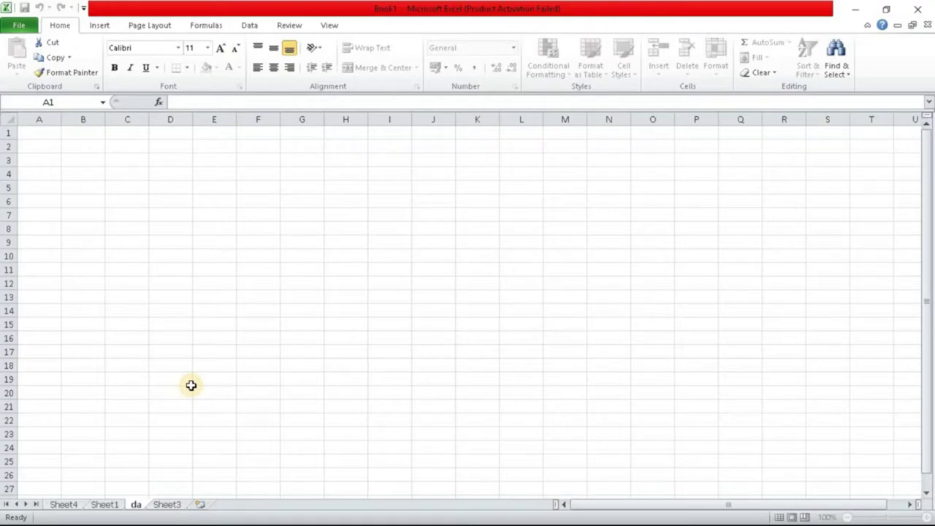
{"action": "type", "text": "shboard"}
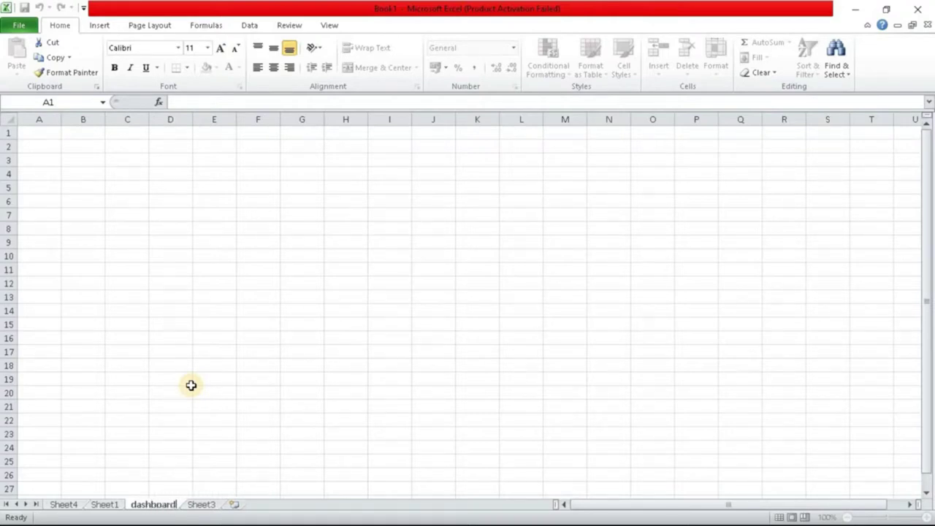
{"action": "left_click", "coordinate": [423, 339]}
Step: Copy the Top 5 Channel Partners chart from Sheet4
{"action": "left_click", "coordinate": [71, 505]}
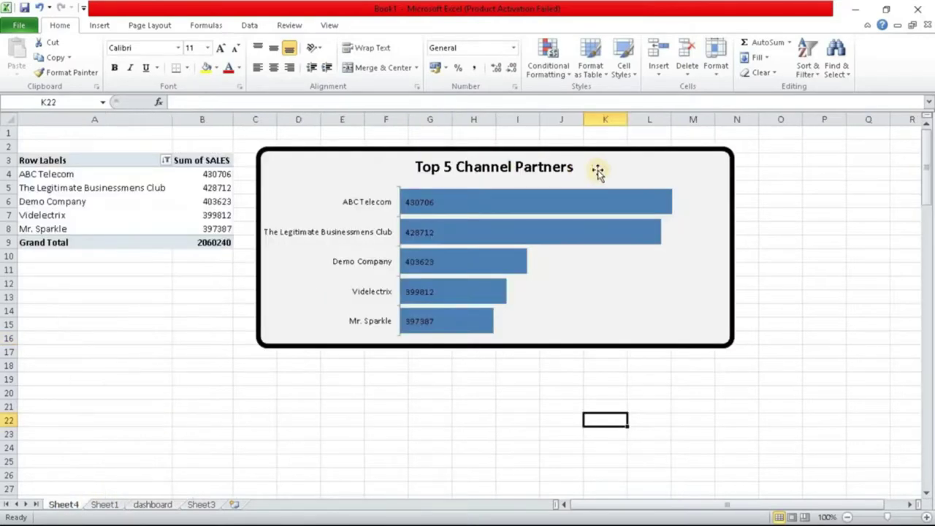
{"action": "right_click", "coordinate": [625, 169]}
{"action": "left_click", "coordinate": [672, 214]}
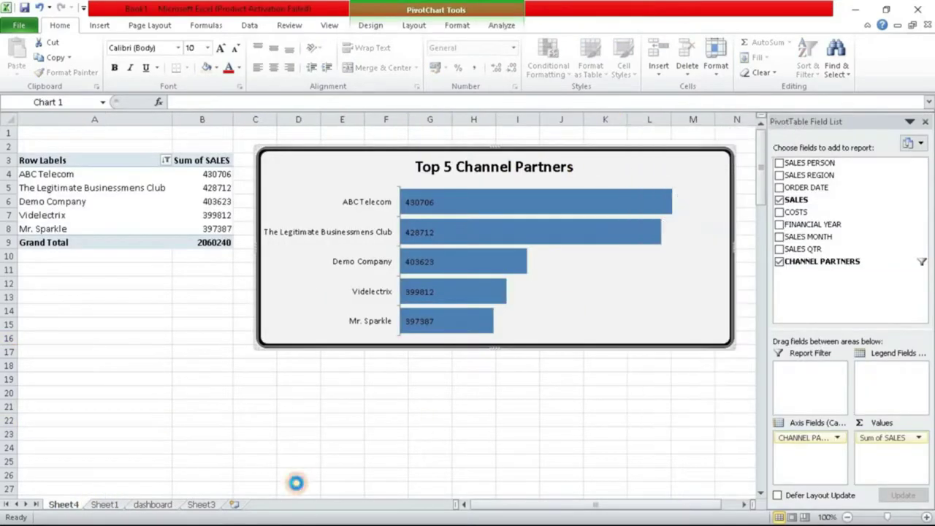
Step: Turn off the gridlines on the dashboard sheet
{"action": "left_click", "coordinate": [155, 504]}
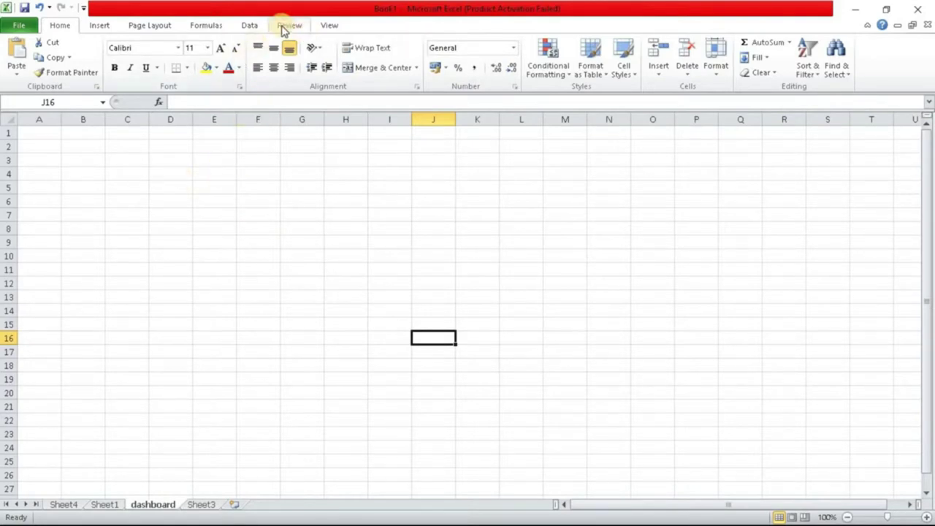
{"action": "scroll", "coordinate": [292, 59], "scroll_direction": "down", "scroll_amount": 6}
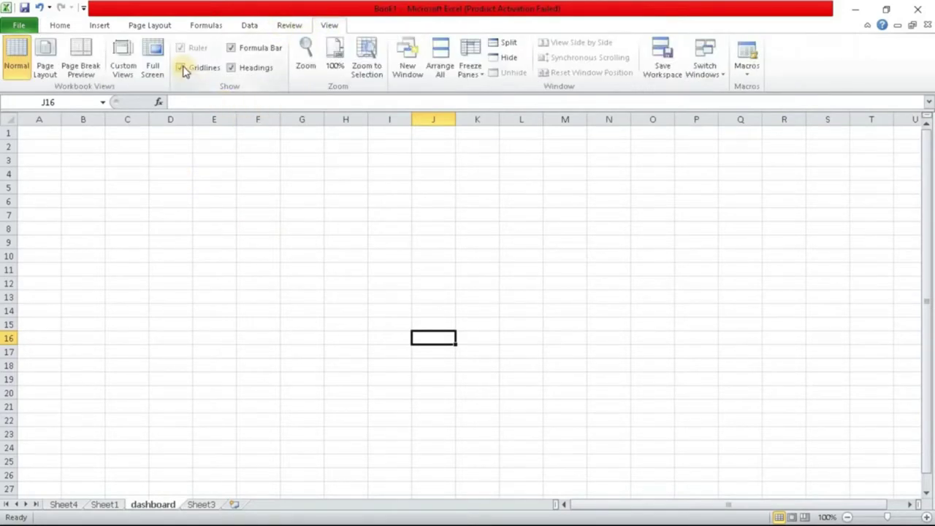
{"action": "left_click", "coordinate": [180, 68]}
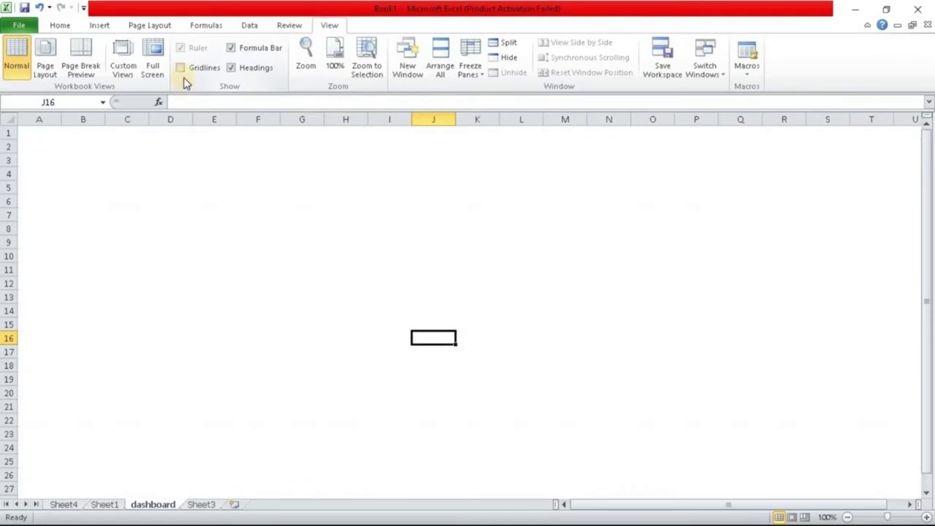
Step: Paste the copied chart onto the dashboard sheet at cell F3
{"action": "left_click", "coordinate": [303, 258]}
{"action": "left_click", "coordinate": [169, 170]}
{"action": "left_click", "coordinate": [266, 158]}
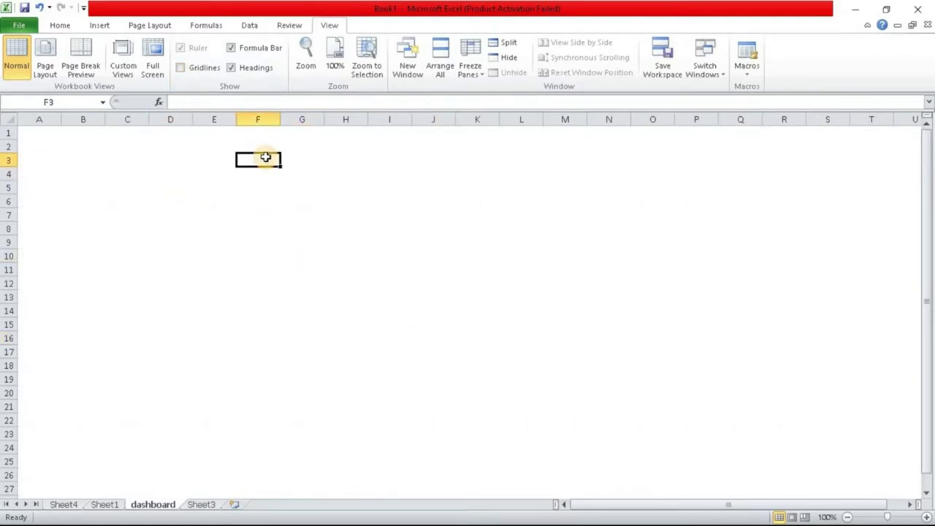
{"action": "key", "text": "ctrl+v"}
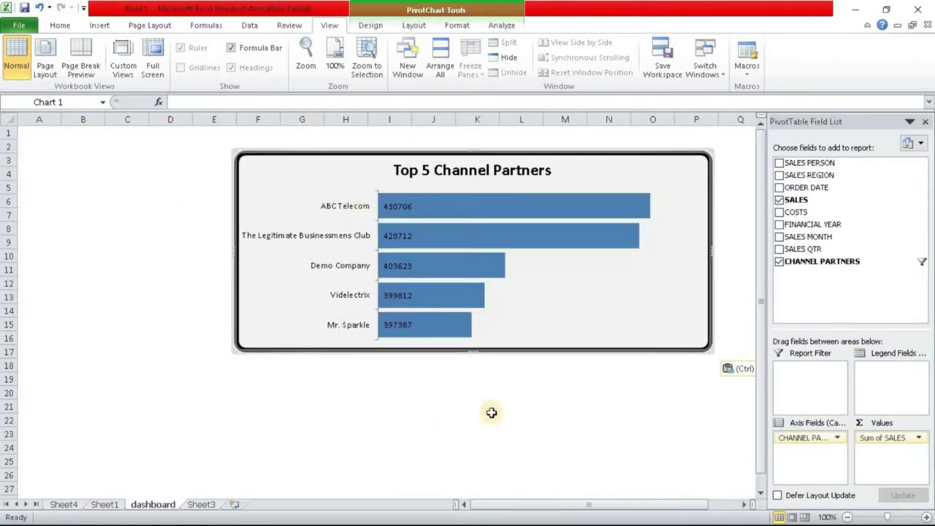
{"action": "left_click", "coordinate": [486, 407]}
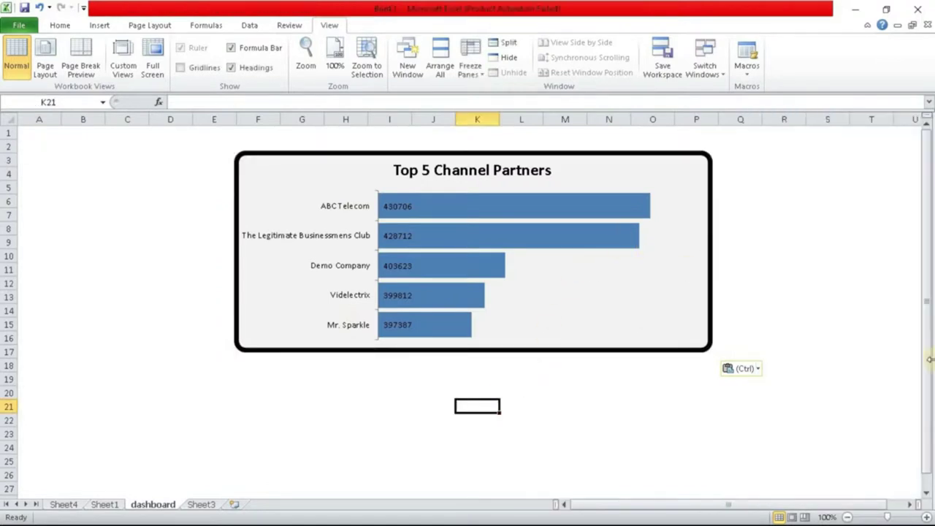
Step: Insert a PivotTable on a new worksheet, based on the sales data in Sheet1
{"action": "left_click", "coordinate": [64, 503]}
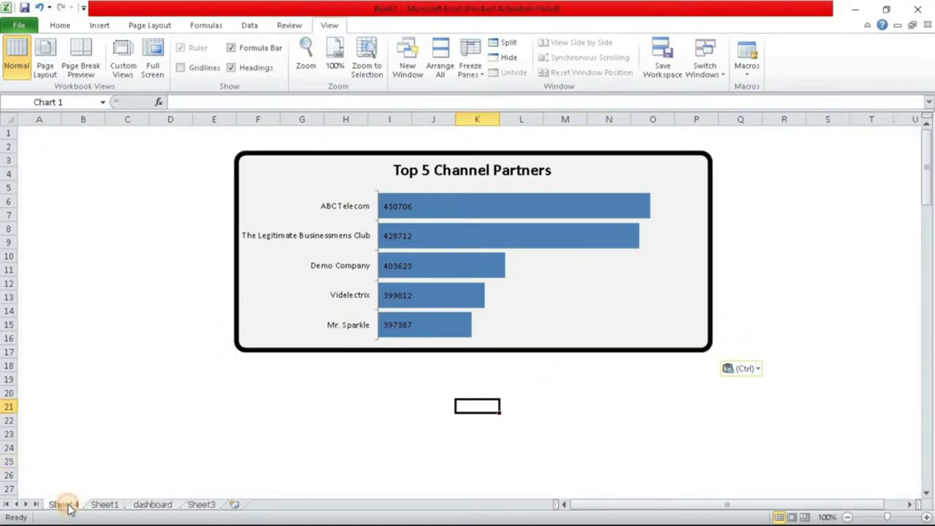
{"action": "left_click", "coordinate": [108, 506]}
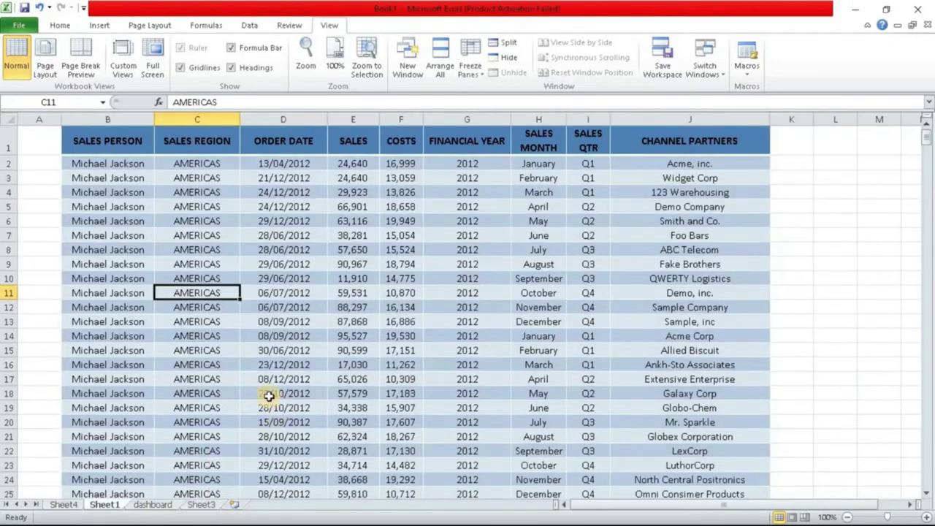
{"action": "left_click", "coordinate": [363, 349]}
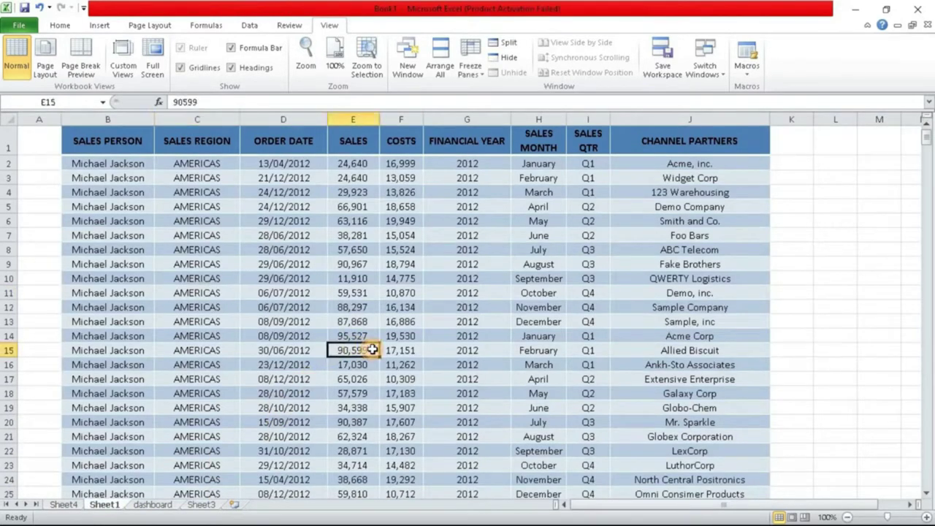
{"action": "left_click", "coordinate": [197, 208]}
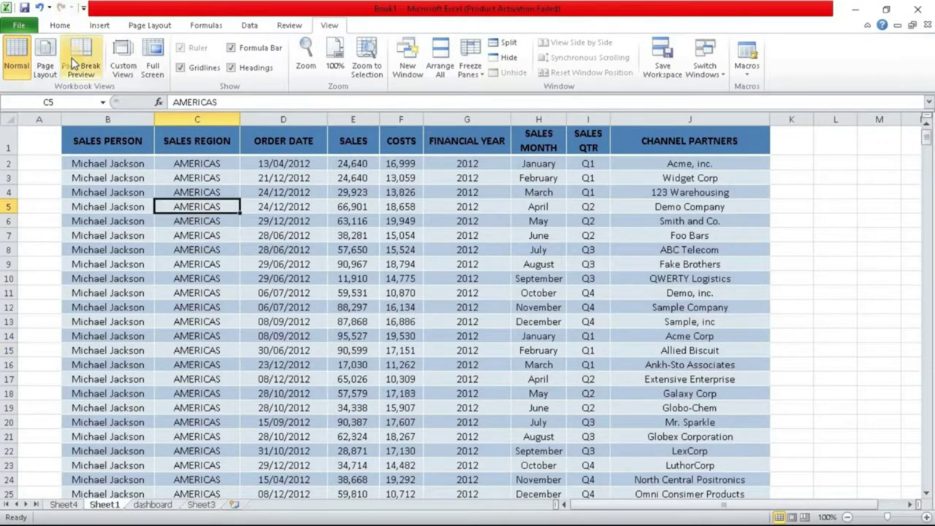
{"action": "left_click", "coordinate": [99, 25]}
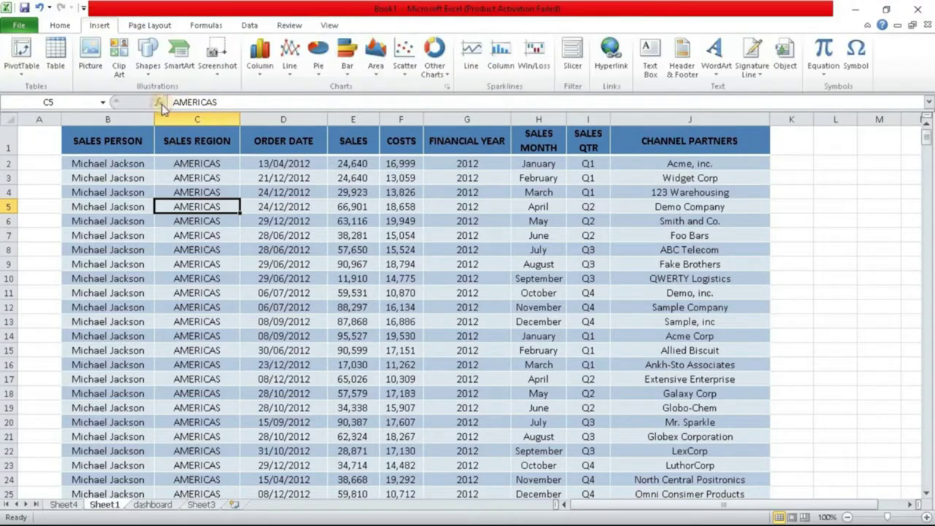
{"action": "left_click", "coordinate": [19, 73]}
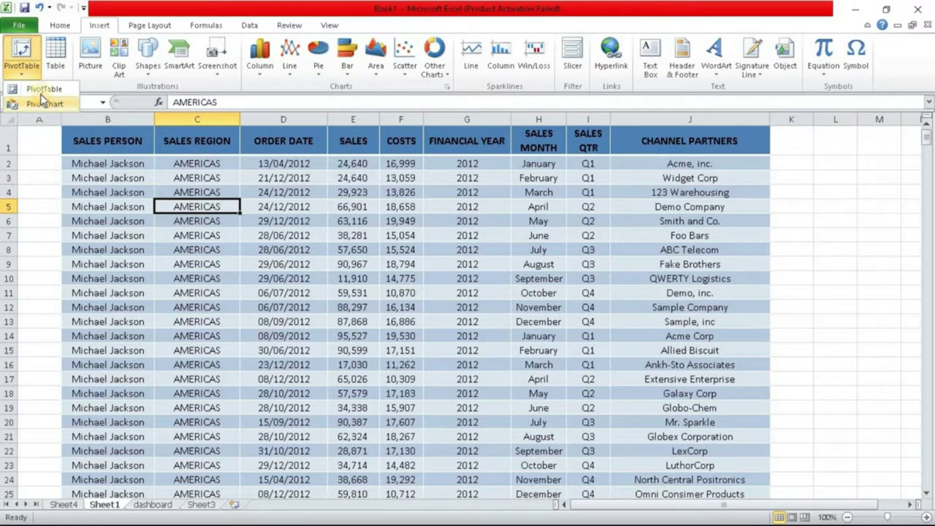
{"action": "left_click", "coordinate": [44, 89]}
{"action": "left_click", "coordinate": [411, 418]}
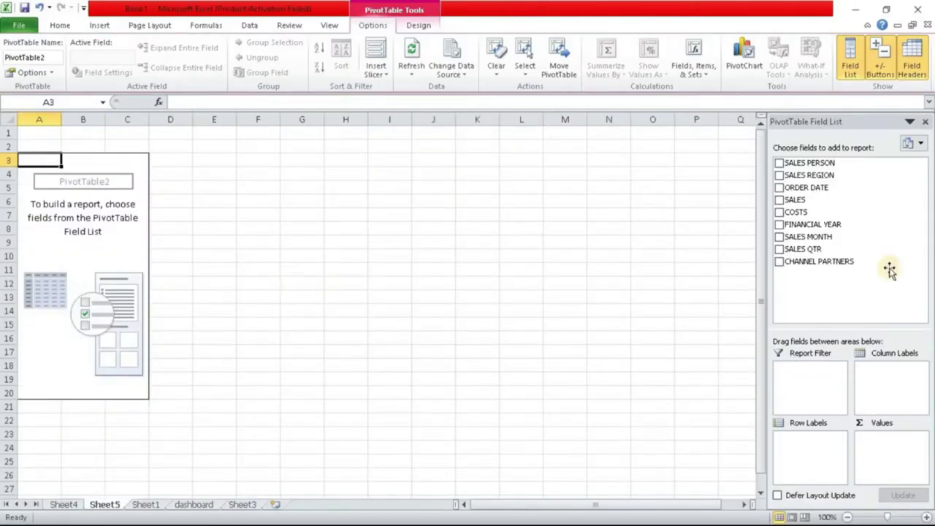
Step: Add the SALES field to both the row labels and the values of the new PivotTable
{"action": "left_click_drag", "start_coordinate": [795, 199], "coordinate": [804, 445]}
{"action": "left_click_drag", "start_coordinate": [811, 200], "coordinate": [876, 440]}
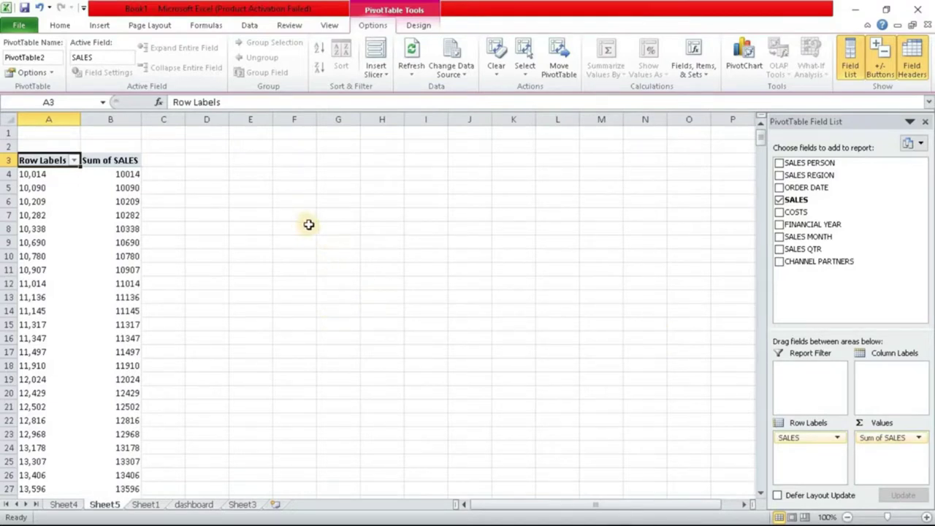
{"action": "left_click", "coordinate": [344, 225]}
Step: Sort the Sum of SALES values from largest to smallest
{"action": "left_click", "coordinate": [129, 175]}
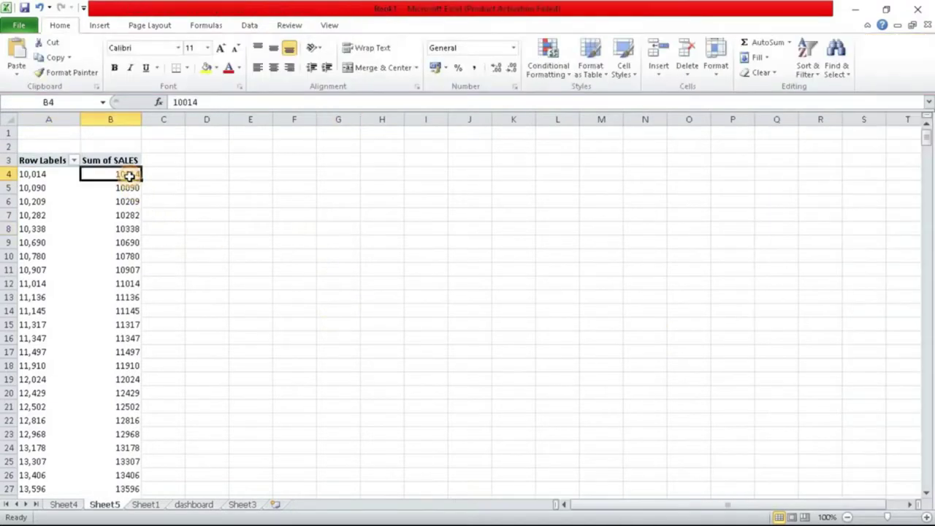
{"action": "right_click", "coordinate": [129, 175]}
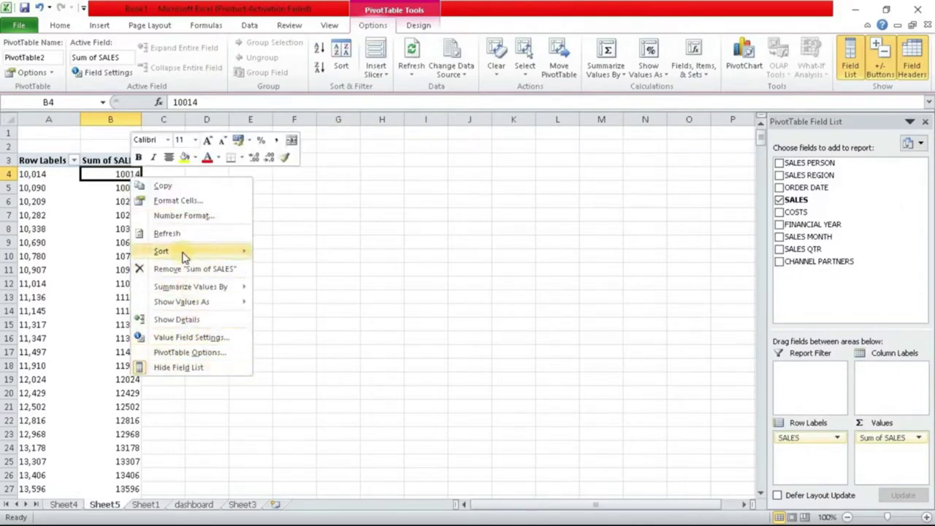
{"action": "mouse_move", "coordinate": [184, 254]}
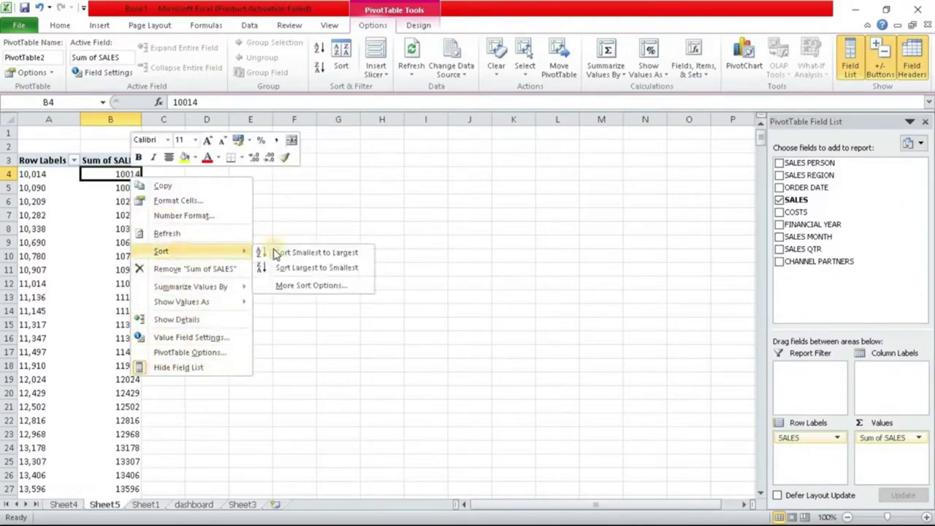
{"action": "left_click", "coordinate": [333, 268]}
{"action": "left_click", "coordinate": [295, 255]}
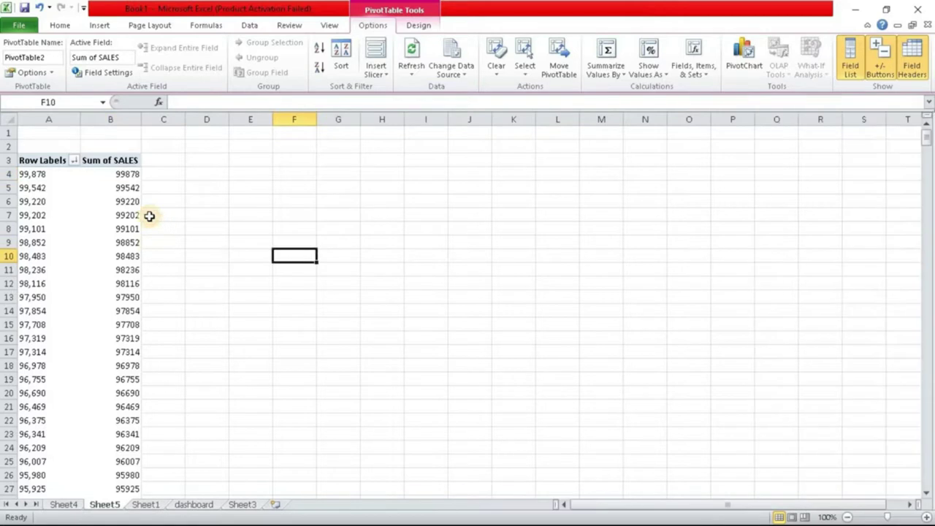
Step: Group the SALES row labels from 10000 to 100000 in intervals of 10000
{"action": "left_click", "coordinate": [124, 179]}
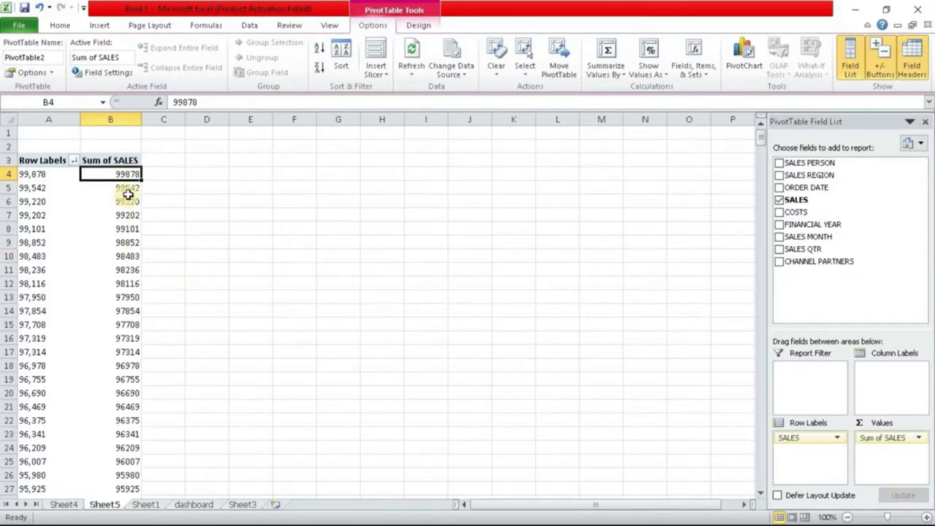
{"action": "right_click", "coordinate": [128, 198]}
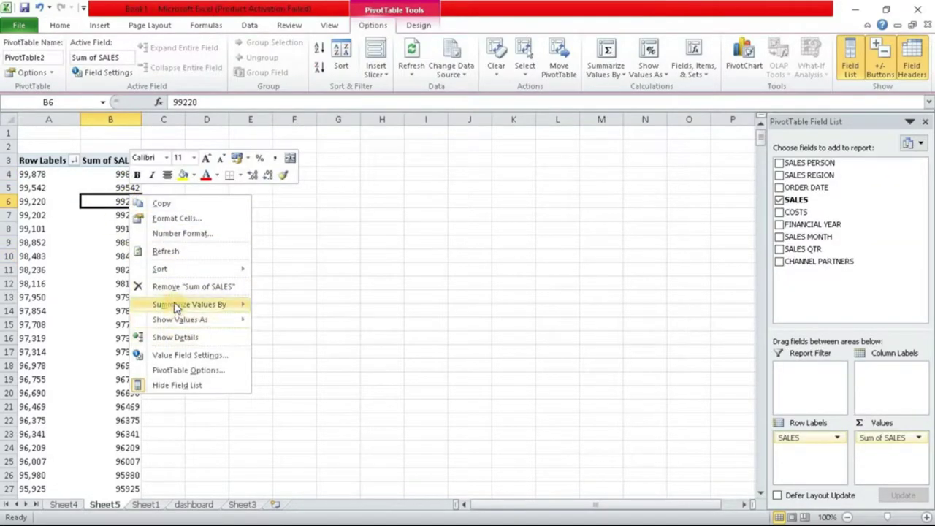
{"action": "left_click", "coordinate": [26, 187]}
{"action": "left_click", "coordinate": [26, 187]}
{"action": "right_click", "coordinate": [35, 190]}
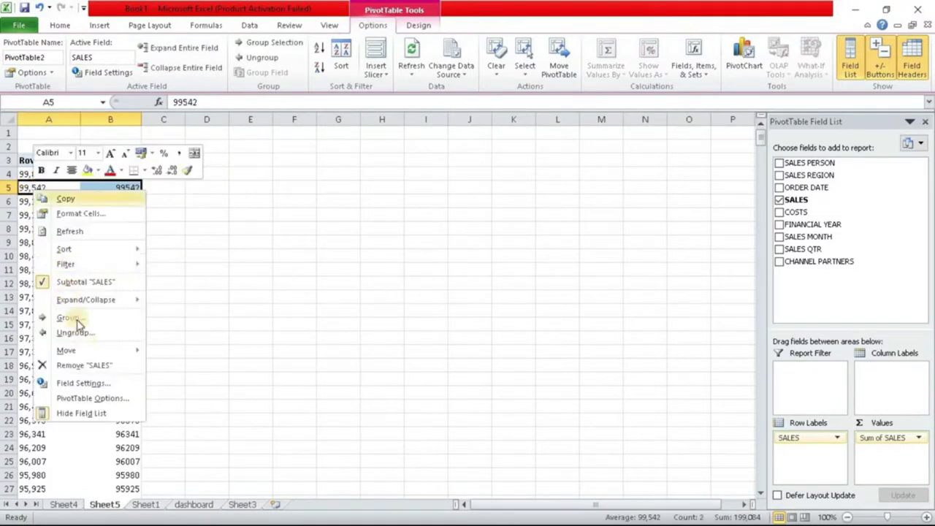
{"action": "left_click", "coordinate": [70, 318]}
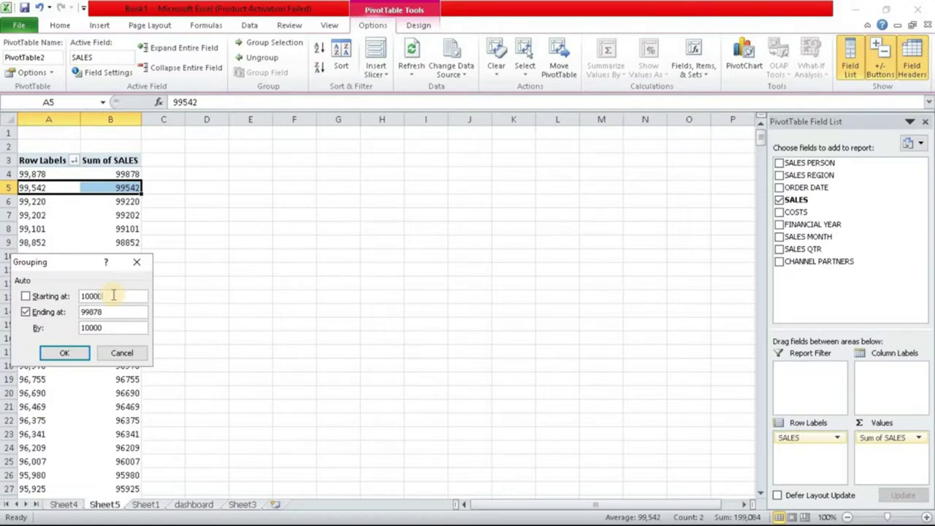
{"action": "left_click_drag", "start_coordinate": [79, 313], "coordinate": [128, 312]}
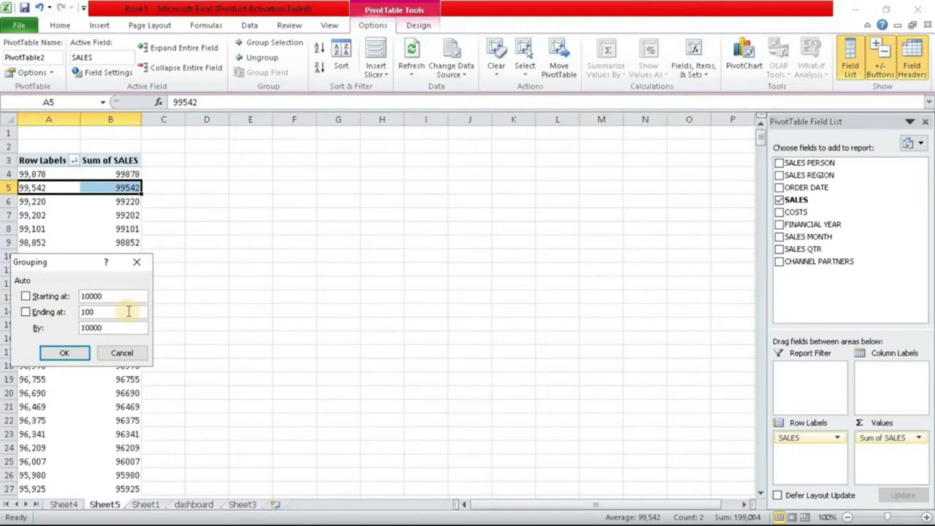
{"action": "left_click", "coordinate": [66, 352]}
{"action": "left_click", "coordinate": [294, 293]}
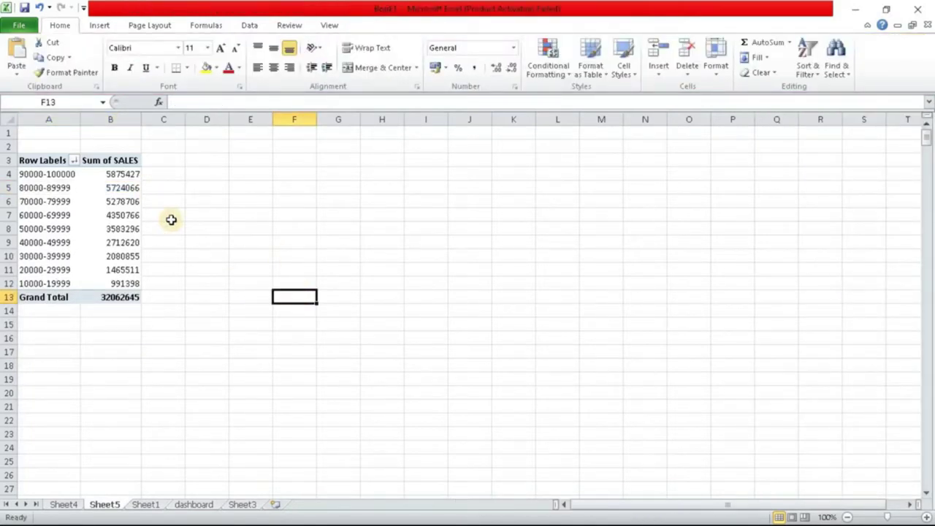
Step: Insert a clustered column PivotChart from the grouped sales PivotTable
{"action": "left_click", "coordinate": [110, 244]}
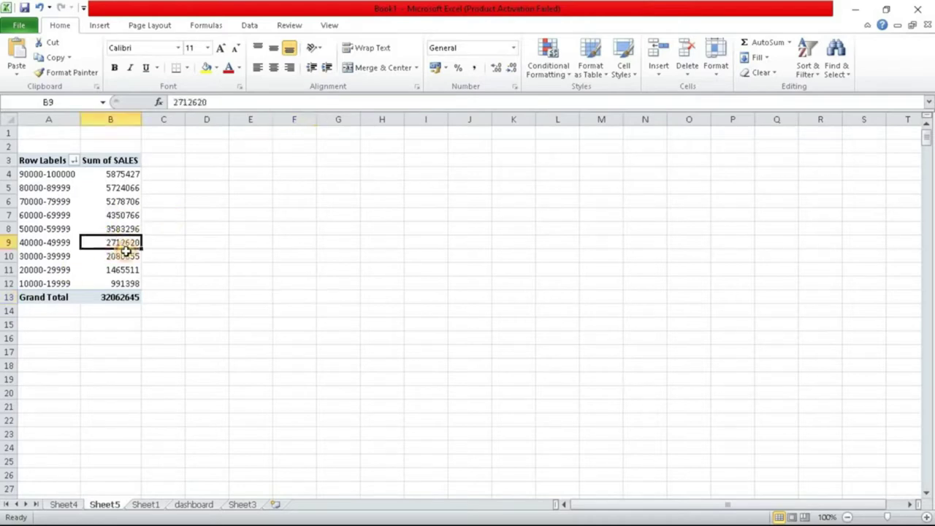
{"action": "left_click", "coordinate": [743, 58]}
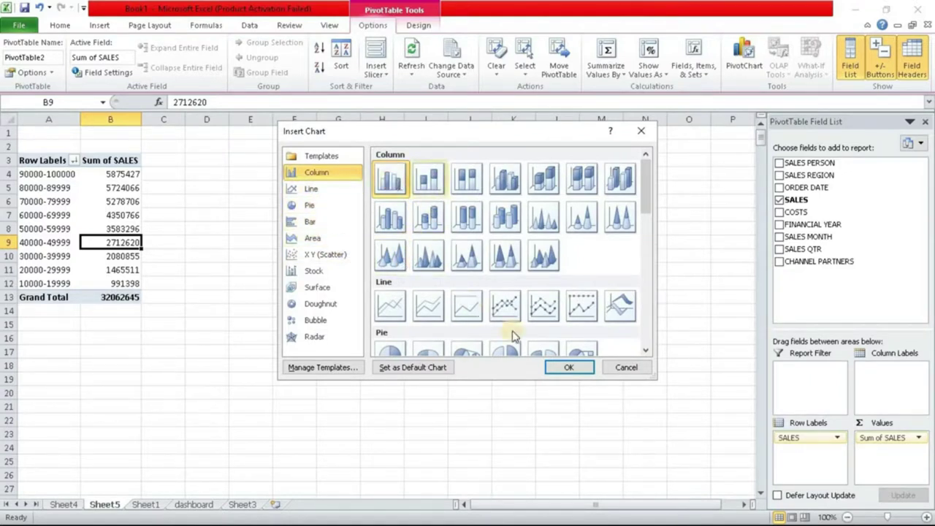
{"action": "left_click", "coordinate": [577, 368]}
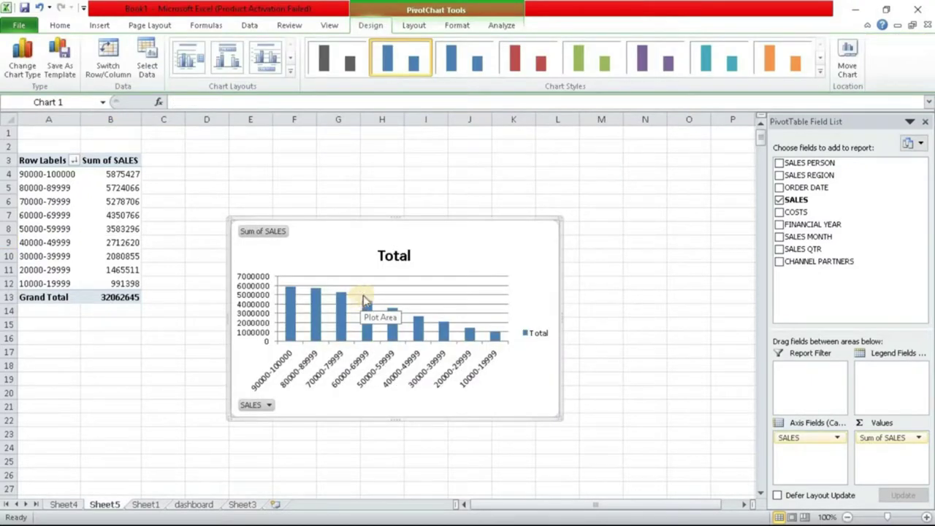
Step: Hide all the field buttons on the new column PivotChart
{"action": "right_click", "coordinate": [272, 234]}
{"action": "left_click", "coordinate": [333, 385]}
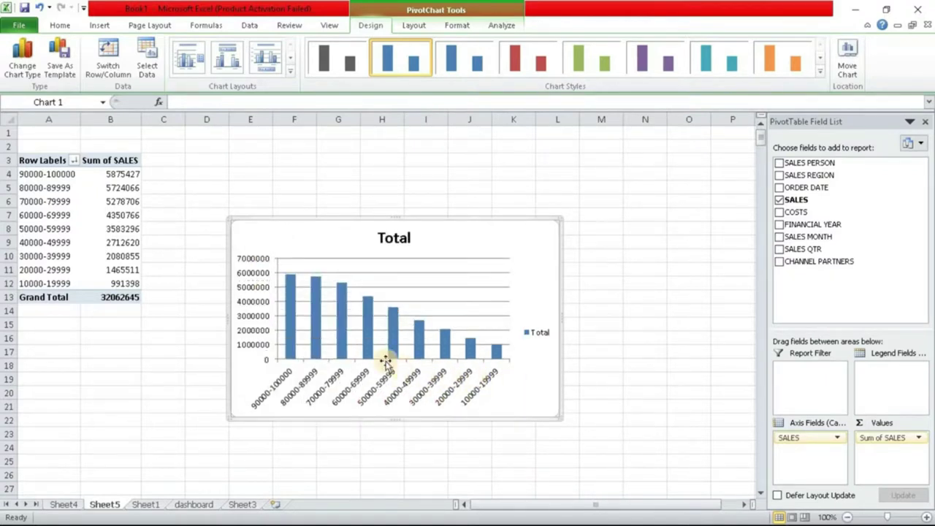
{"action": "left_click", "coordinate": [257, 291]}
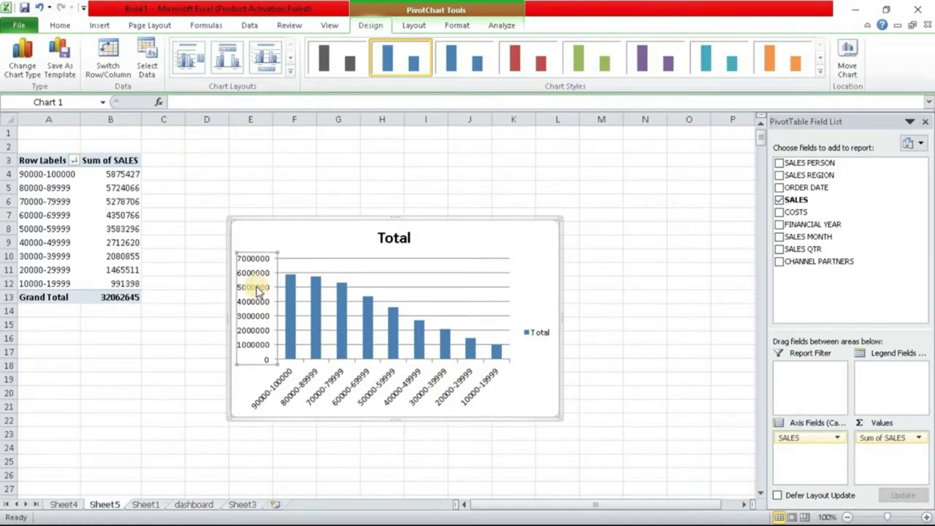
{"action": "left_click", "coordinate": [445, 264]}
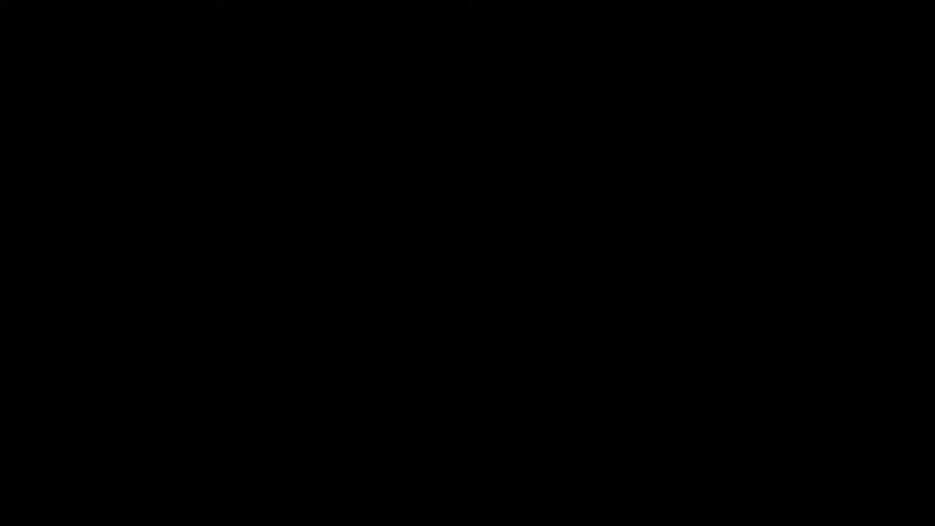